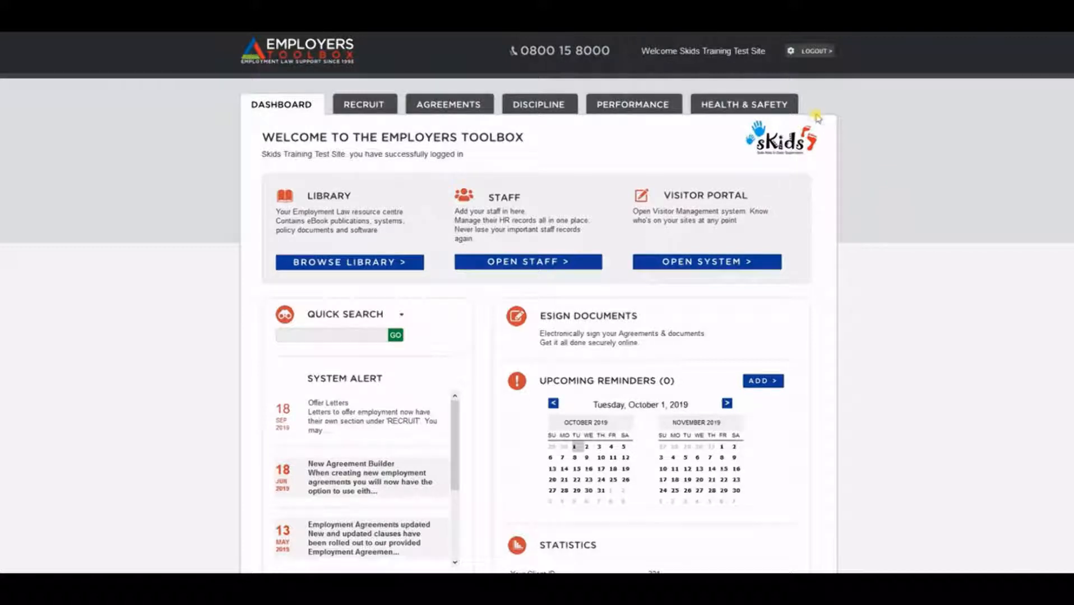
Create a new agreement from the SKIDS Permanent custom template with the builder wizard and proceed past the wizard's introduction
{"action": "left_click", "coordinate": [456, 107]}
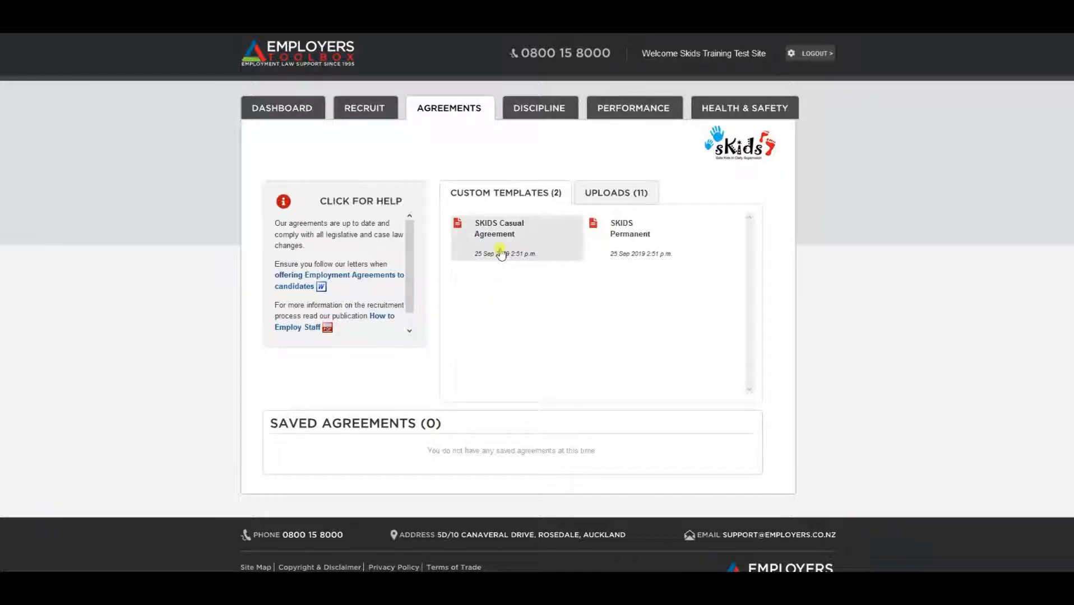
{"action": "left_click", "coordinate": [643, 240]}
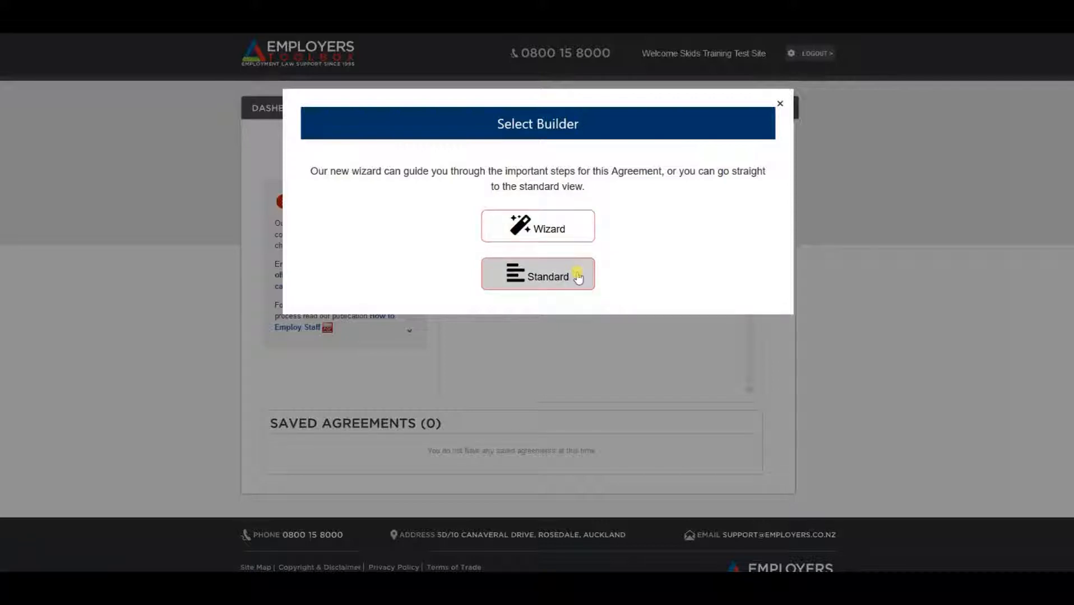
{"action": "left_click", "coordinate": [573, 231]}
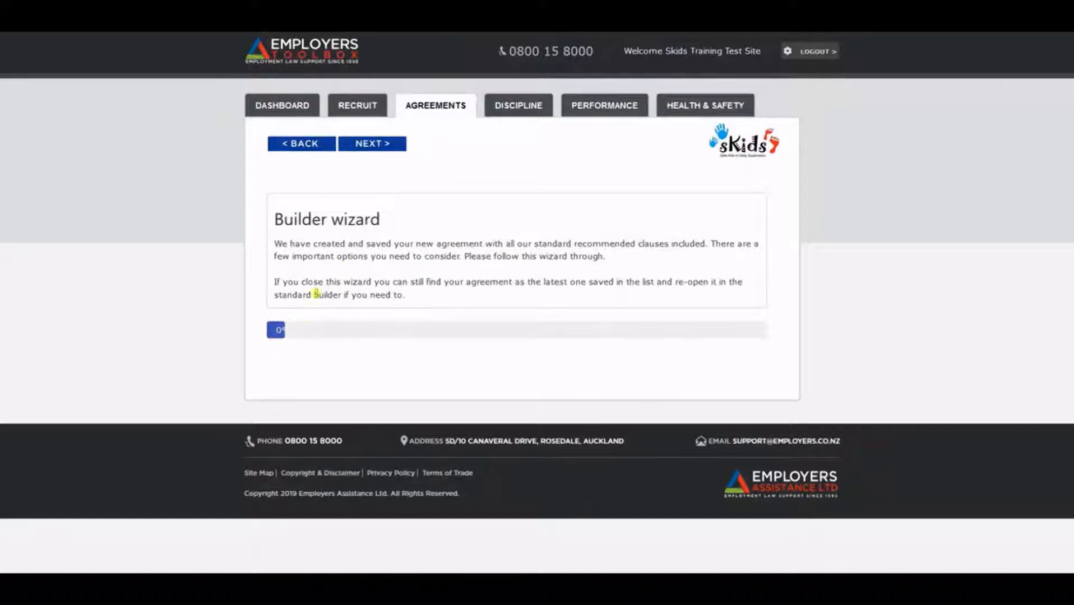
{"action": "left_click", "coordinate": [372, 145]}
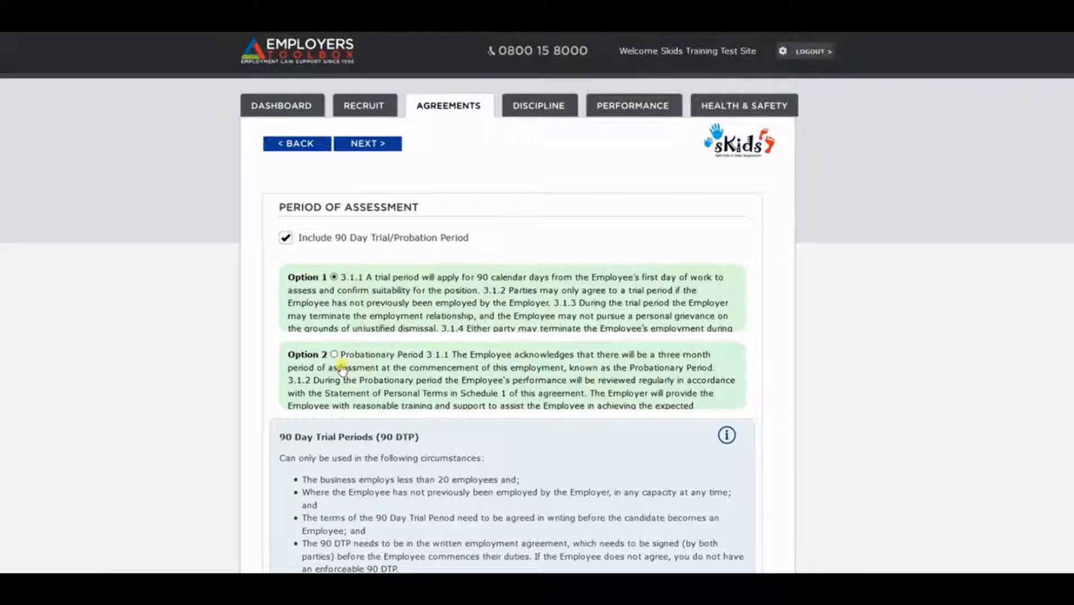
Compare the trial and probationary clauses and read their guidance, keep Option 1 for the 90-day trial period, and continue the wizard
{"action": "left_click", "coordinate": [334, 354]}
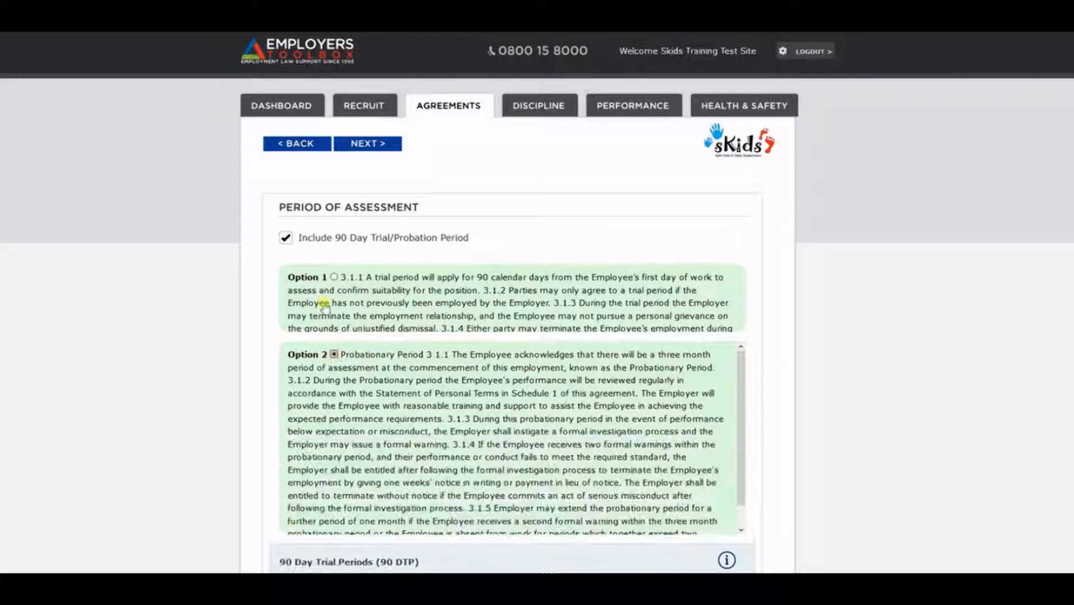
{"action": "left_click", "coordinate": [334, 277]}
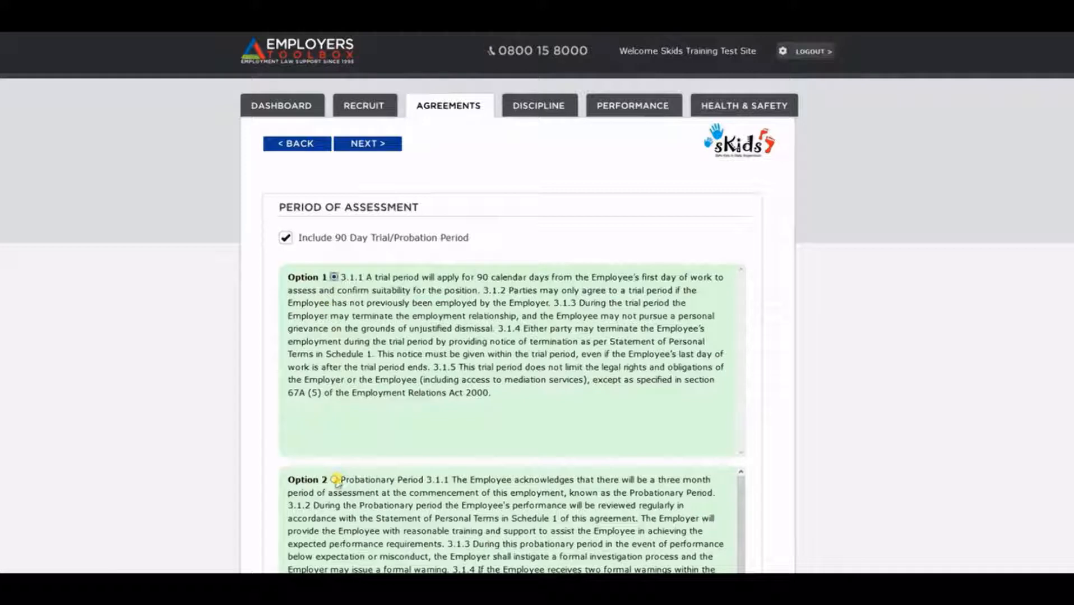
{"action": "left_click", "coordinate": [335, 480]}
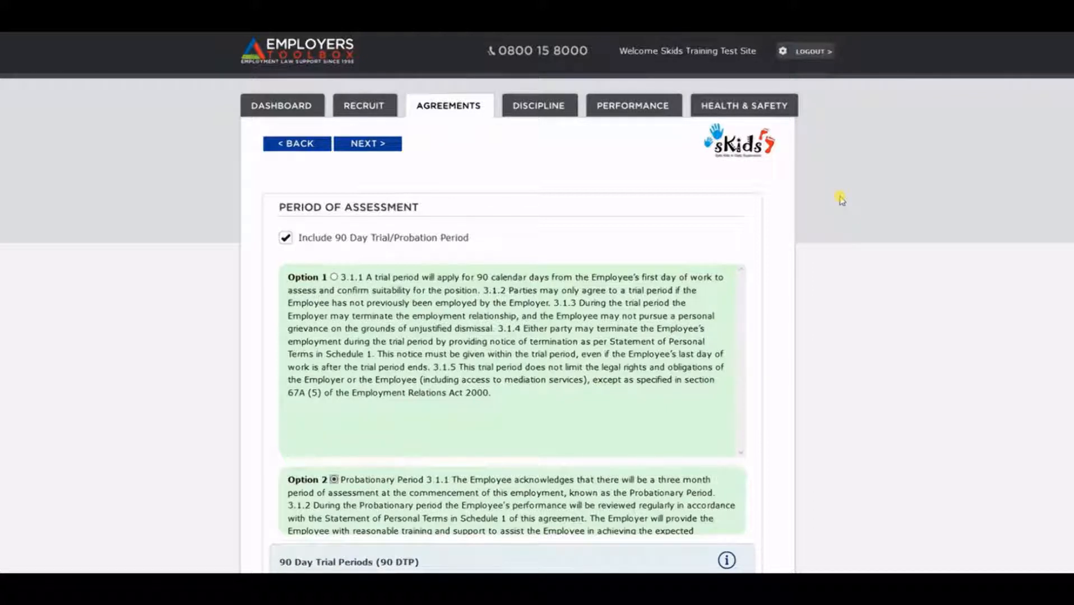
{"action": "left_click", "coordinate": [334, 277]}
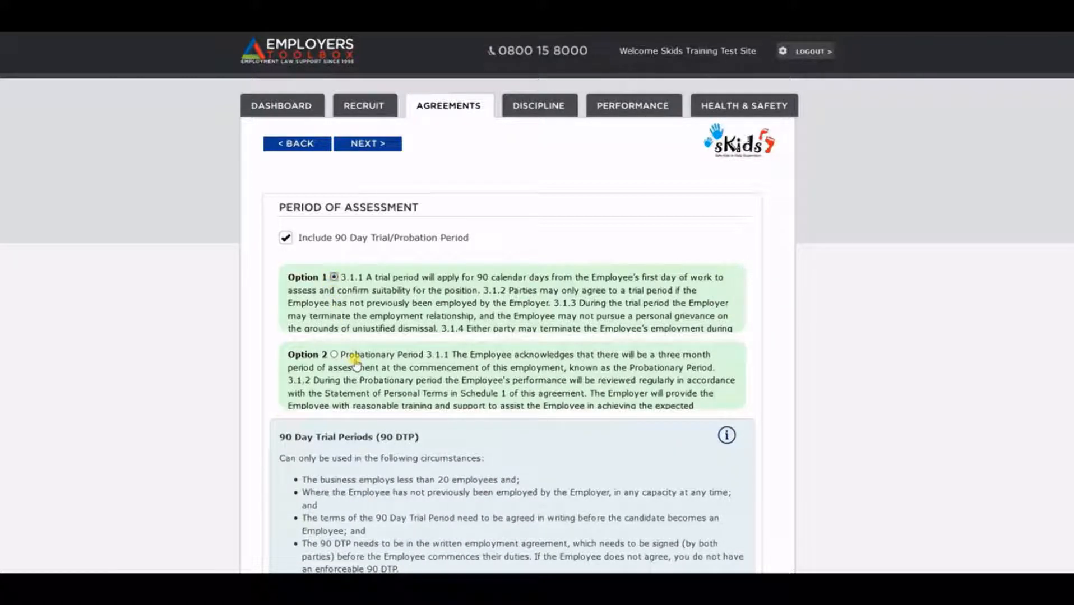
{"action": "scroll", "coordinate": [336, 446], "scroll_direction": "down", "scroll_amount": 1}
{"action": "scroll", "coordinate": [328, 450], "scroll_direction": "down", "scroll_amount": 5}
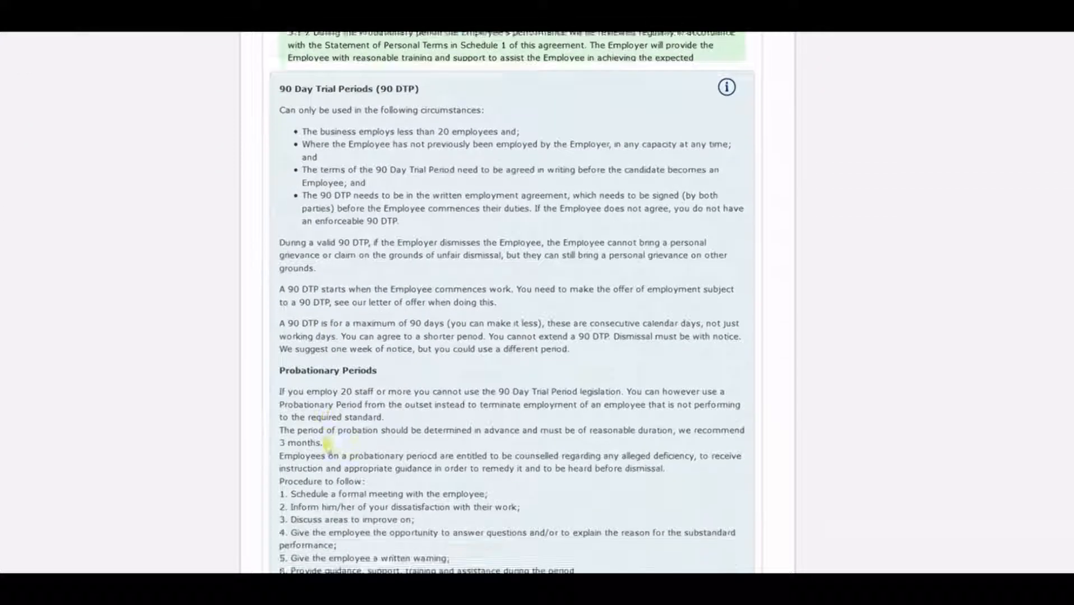
{"action": "scroll", "coordinate": [326, 441], "scroll_direction": "up", "scroll_amount": 5}
{"action": "scroll", "coordinate": [328, 445], "scroll_direction": "down", "scroll_amount": 1}
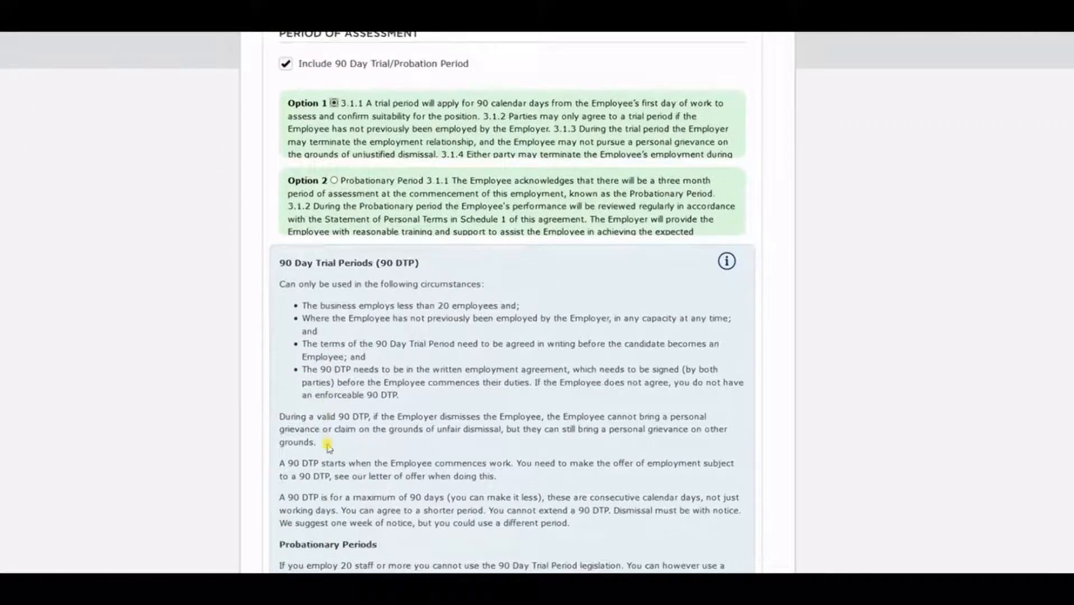
{"action": "scroll", "coordinate": [328, 447], "scroll_direction": "up", "scroll_amount": 3}
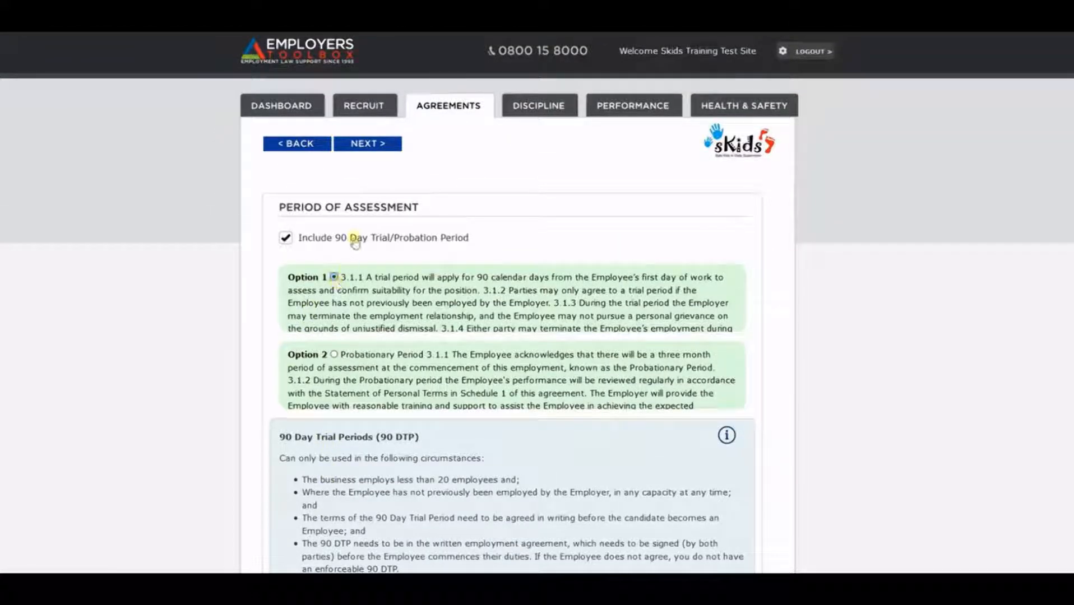
{"action": "left_click", "coordinate": [363, 145]}
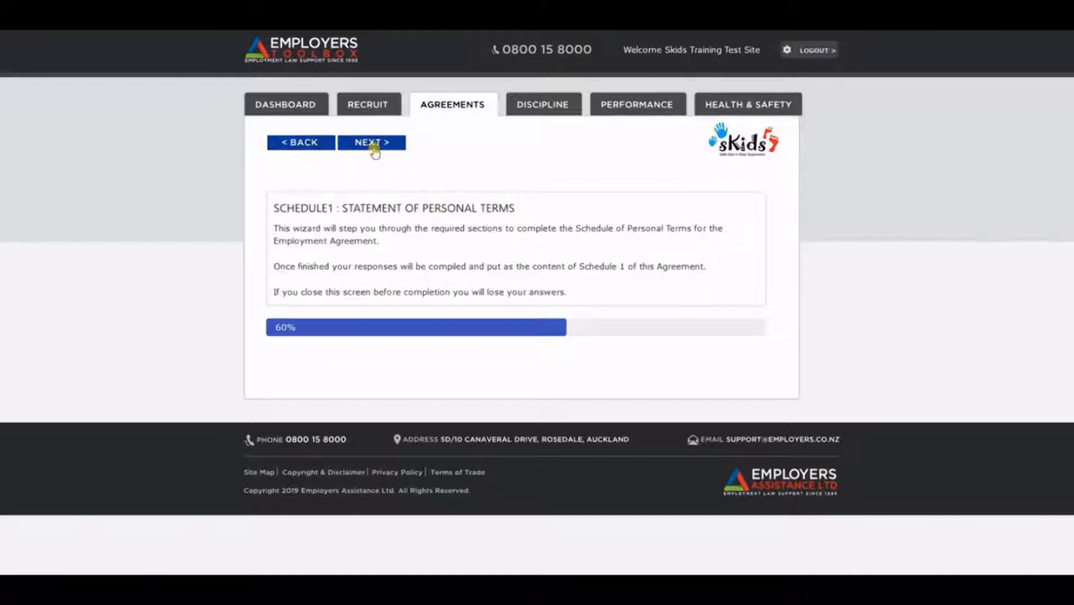
Go into the Schedule 1 personal terms and fill in who the role reports to with the example Centre Manager entry
{"action": "left_click", "coordinate": [373, 144]}
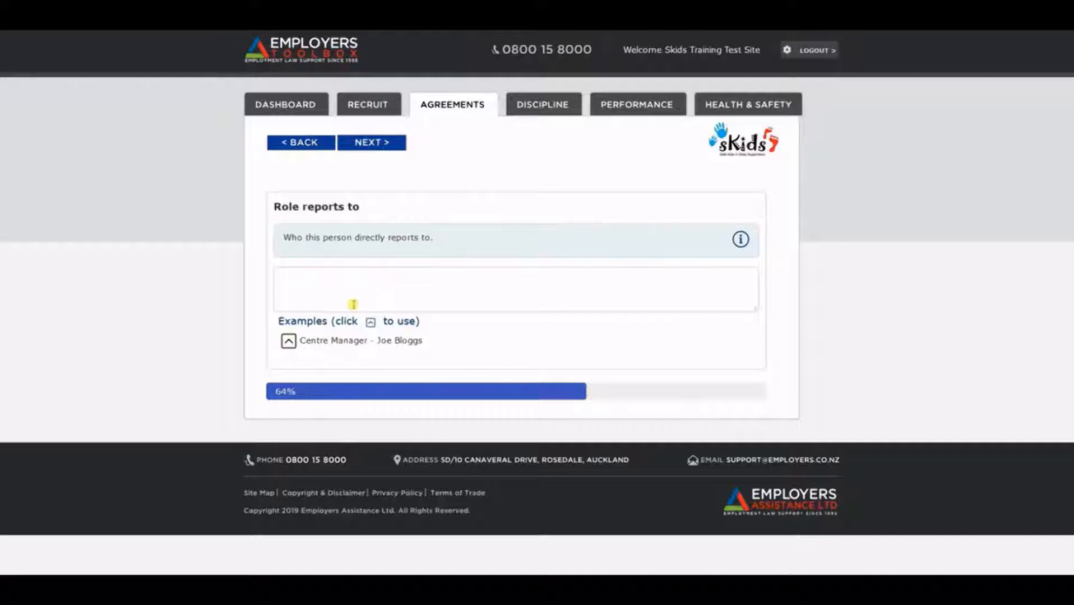
{"action": "left_click", "coordinate": [326, 288]}
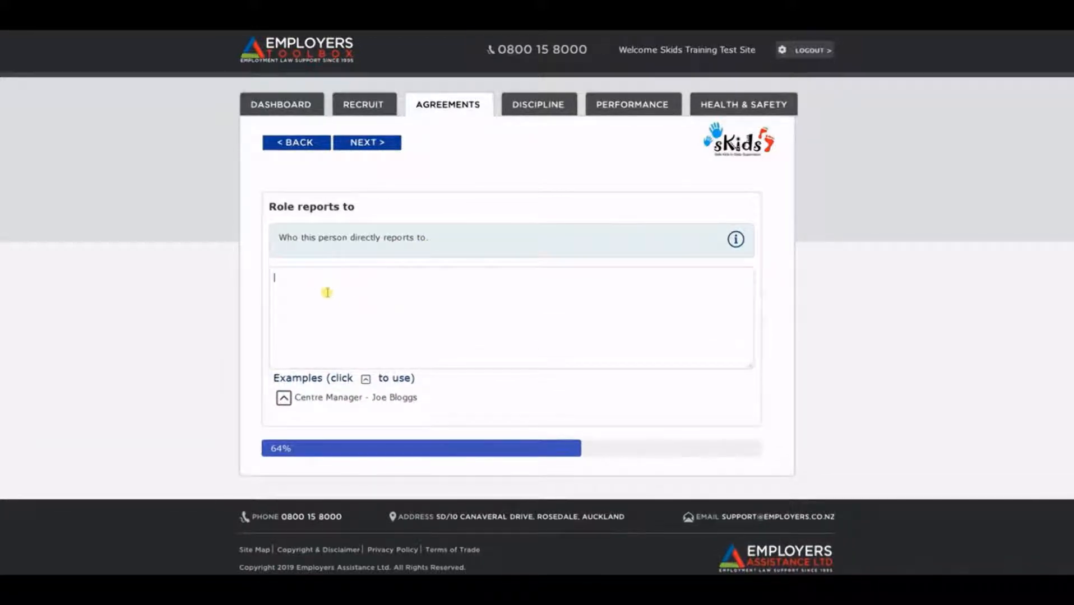
{"action": "left_click", "coordinate": [284, 402]}
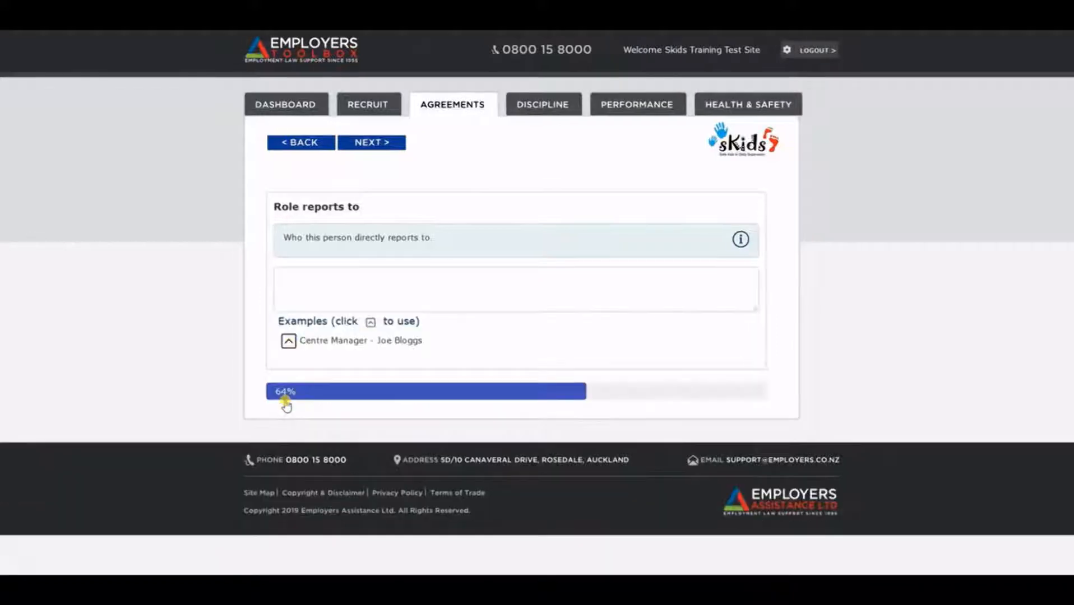
{"action": "left_click", "coordinate": [288, 340]}
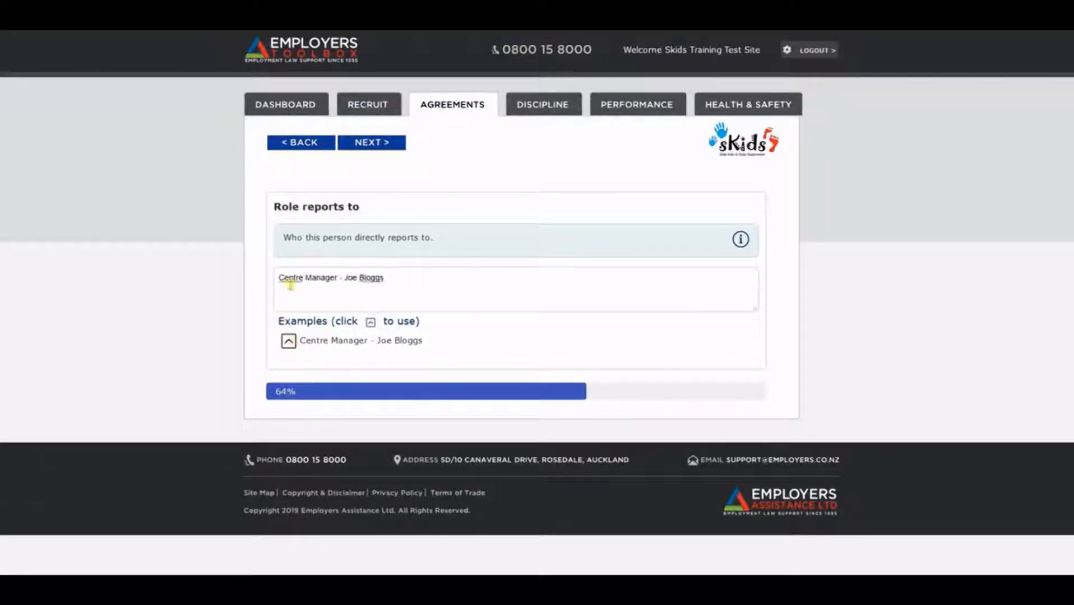
{"action": "left_click", "coordinate": [321, 295]}
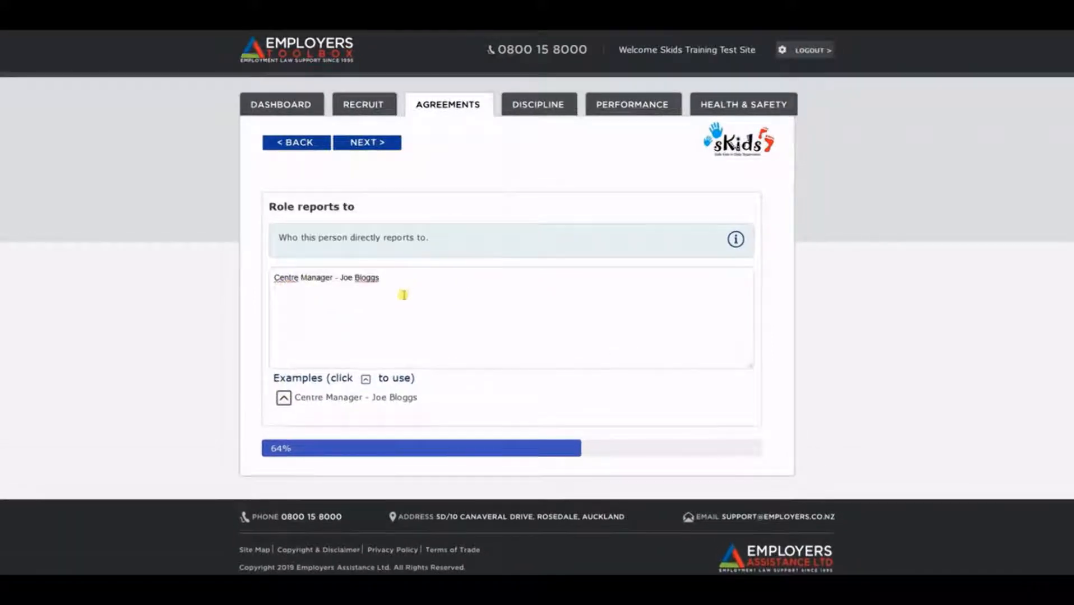
Fill in the Notice Periods with the first example set, using 1 week during the trial and 4 weeks for termination, and save it
{"action": "left_click", "coordinate": [356, 143]}
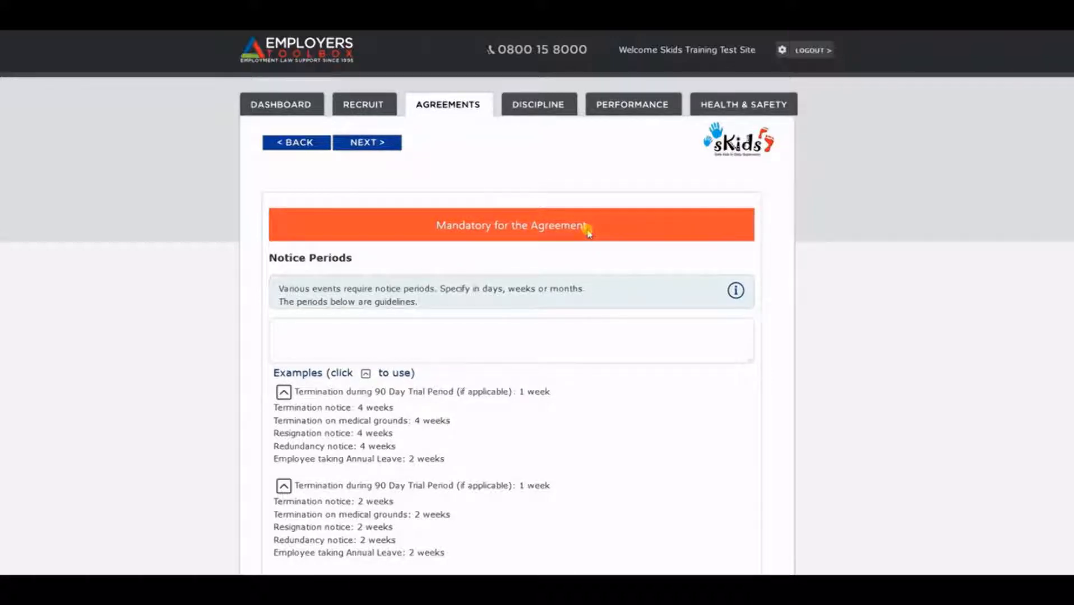
{"action": "left_click", "coordinate": [283, 392]}
{"action": "left_click", "coordinate": [351, 144]}
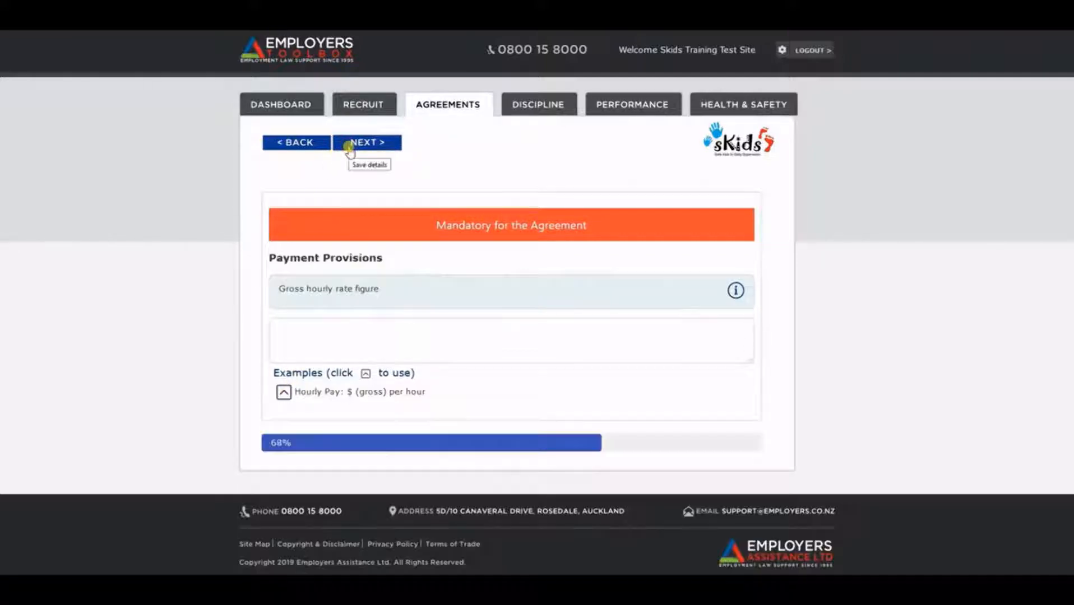
Skip the remaining personal terms, from Payment Provisions through Restraint of Trade, leaving them blank, and go on to the Parties page
{"action": "left_click", "coordinate": [359, 144]}
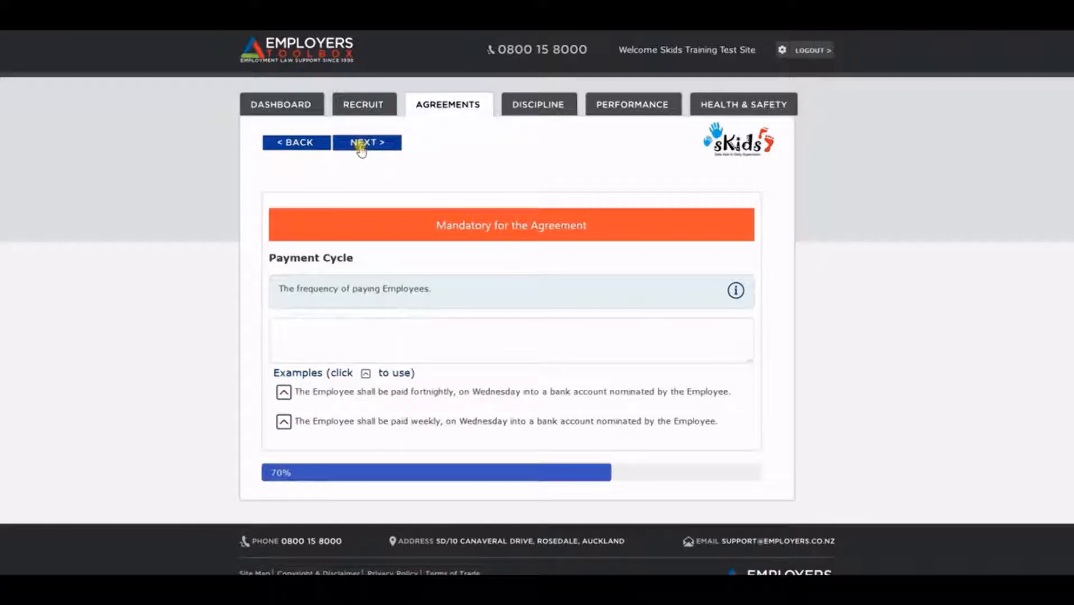
{"action": "left_click", "coordinate": [360, 145]}
{"action": "left_click", "coordinate": [360, 145]}
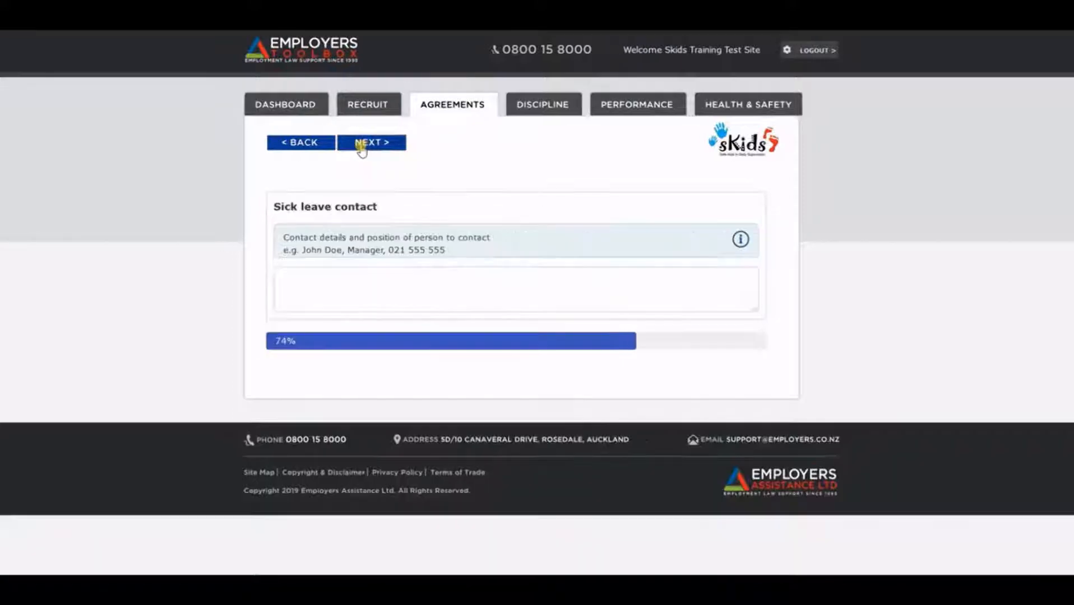
{"action": "left_click", "coordinate": [361, 145]}
{"action": "left_click", "coordinate": [361, 146]}
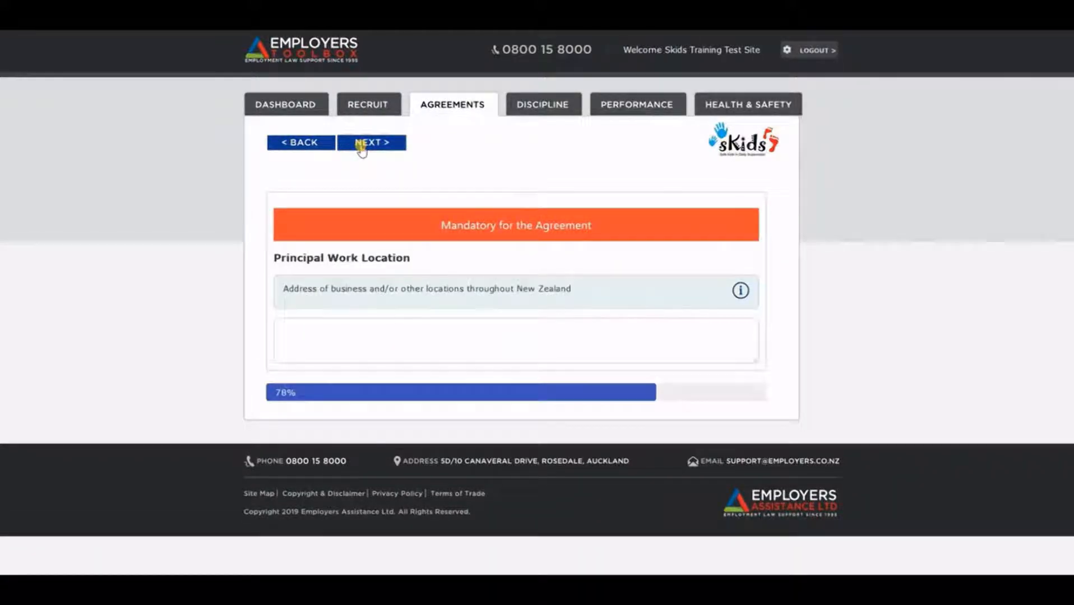
{"action": "left_click", "coordinate": [360, 146]}
{"action": "left_click", "coordinate": [361, 146]}
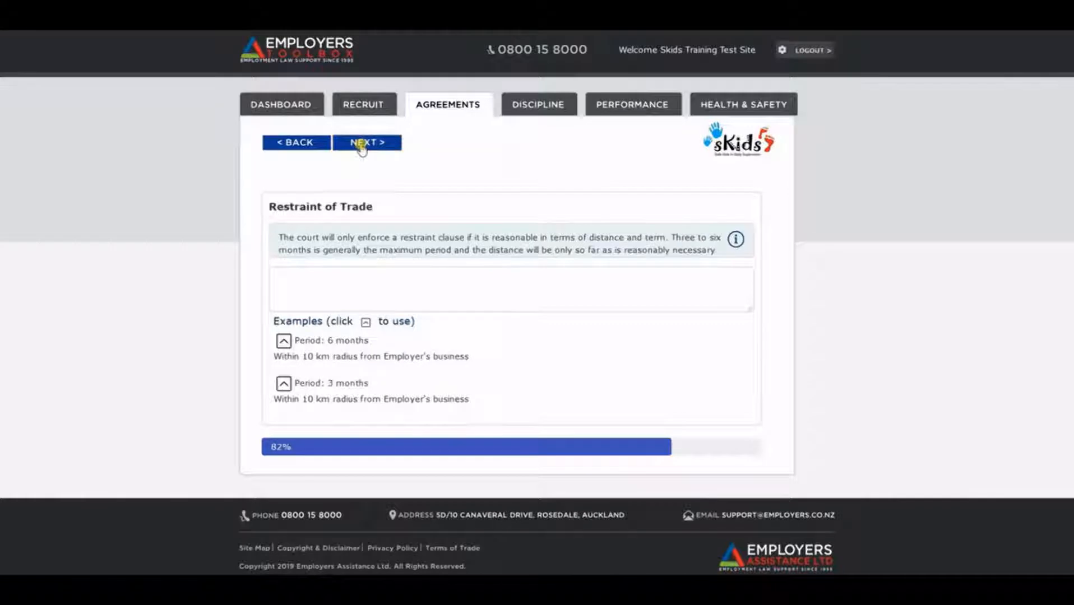
{"action": "left_click", "coordinate": [361, 145]}
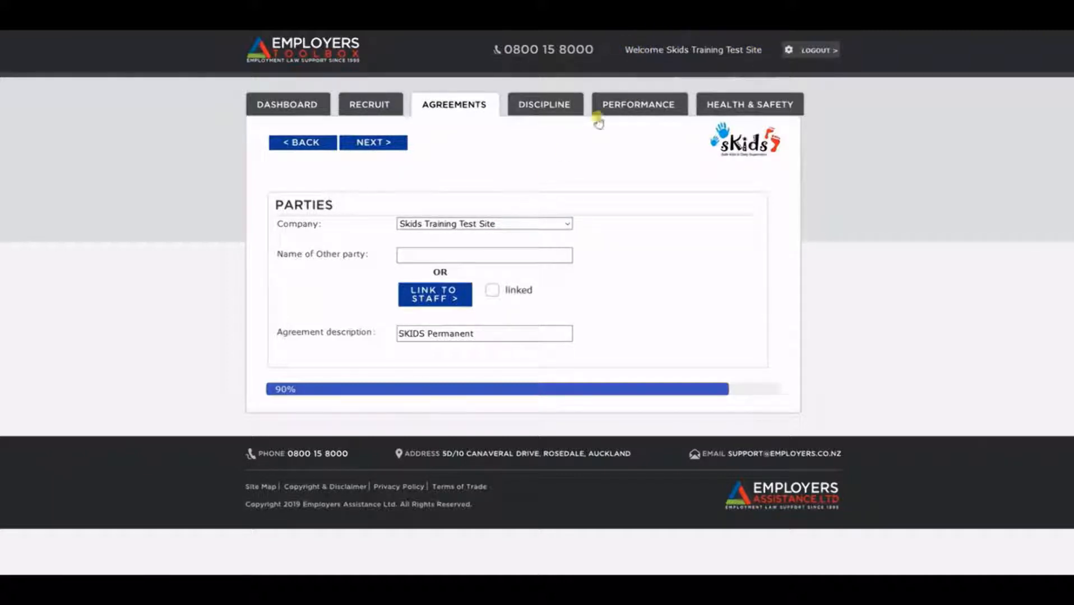
Enter the other party's full name, keep SKIDS Permanent as the agreement description, and continue to the job description
{"action": "left_click", "coordinate": [521, 254]}
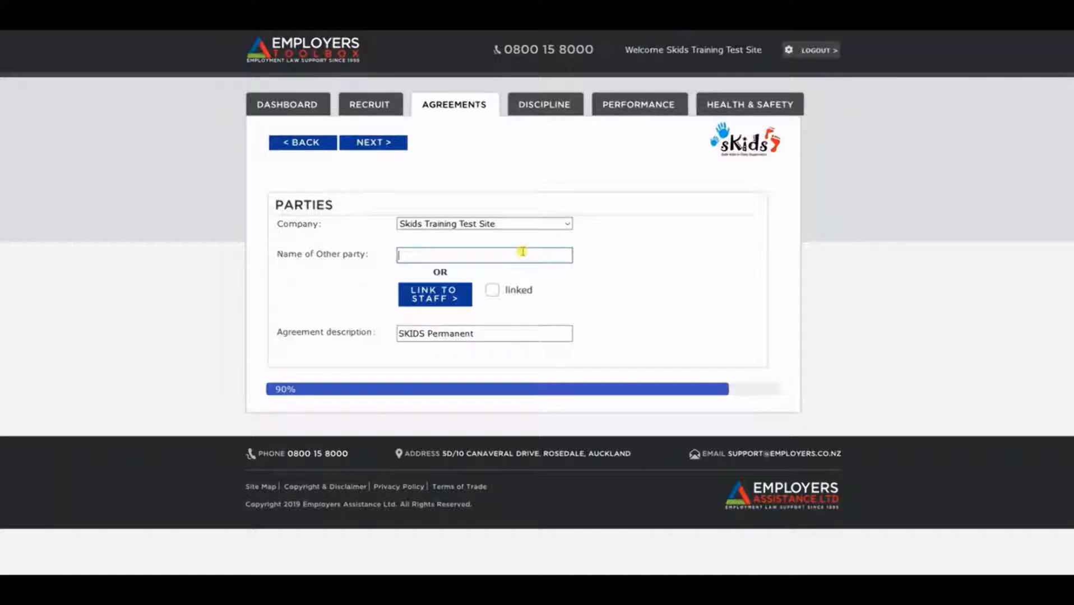
{"action": "type", "text": "J"}
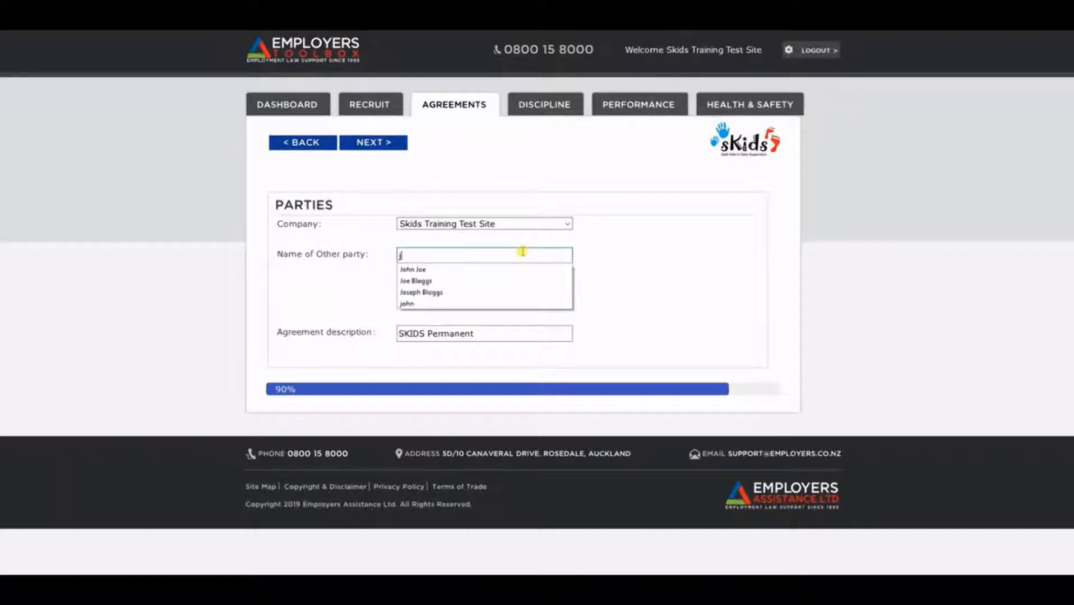
{"action": "type", "text": "ohn Doe"}
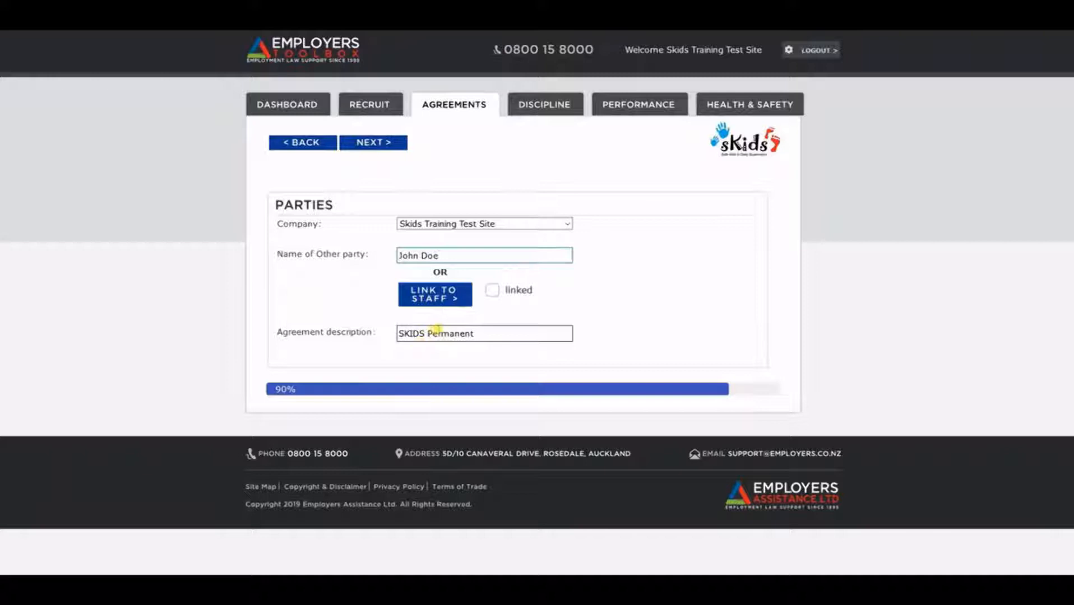
{"action": "left_click", "coordinate": [480, 333]}
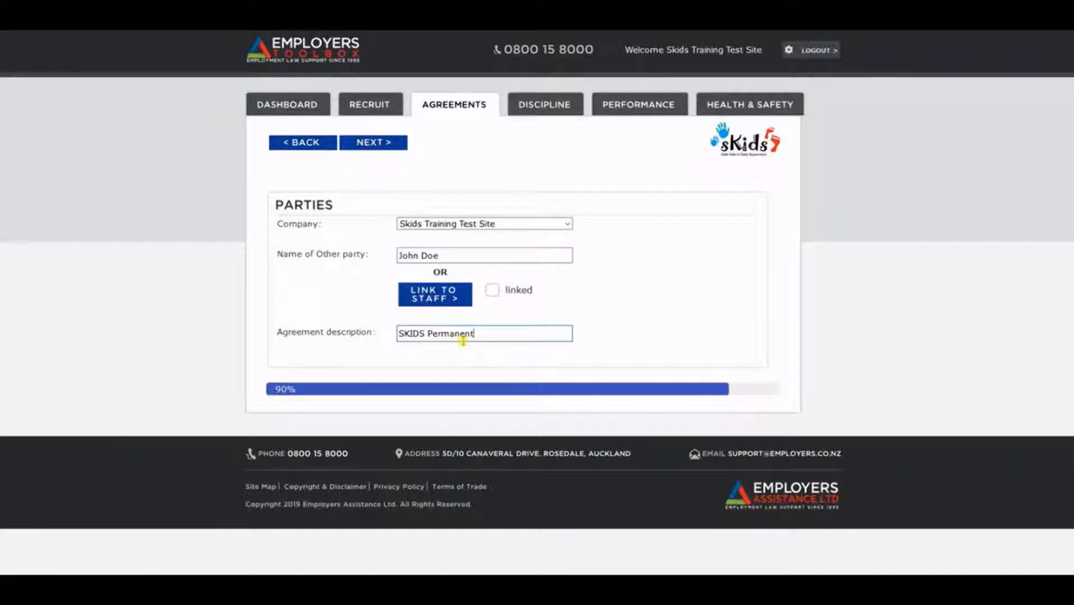
{"action": "left_click", "coordinate": [374, 144]}
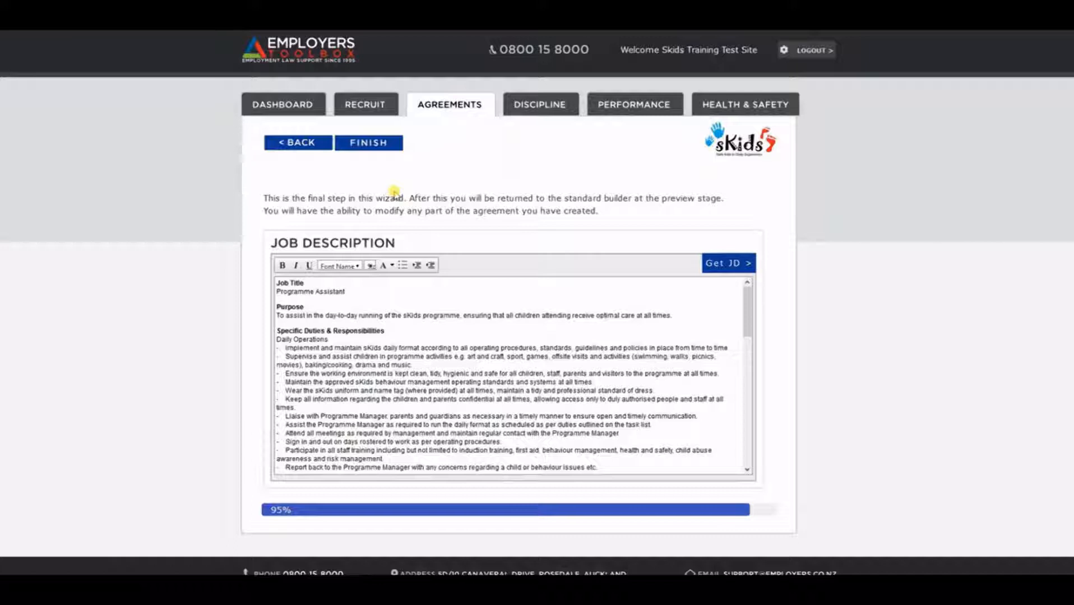
Look through the prefilled Programme Assistant job description and replace it with the saved Programme Manager job
{"action": "left_click", "coordinate": [451, 373]}
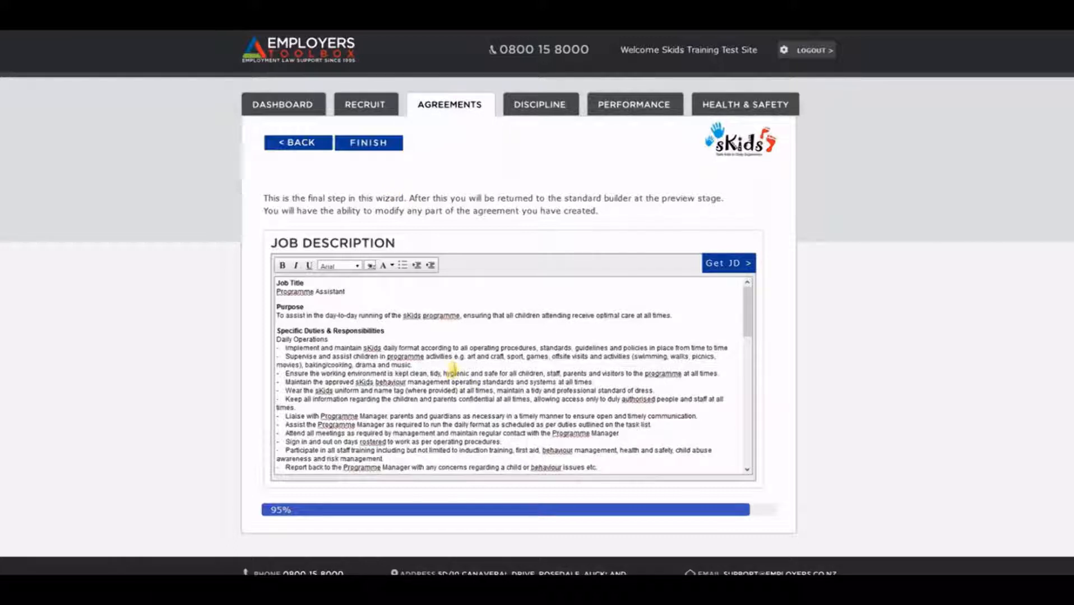
{"action": "scroll", "coordinate": [453, 366], "scroll_direction": "down", "scroll_amount": 2}
{"action": "scroll", "coordinate": [453, 366], "scroll_direction": "down", "scroll_amount": 5}
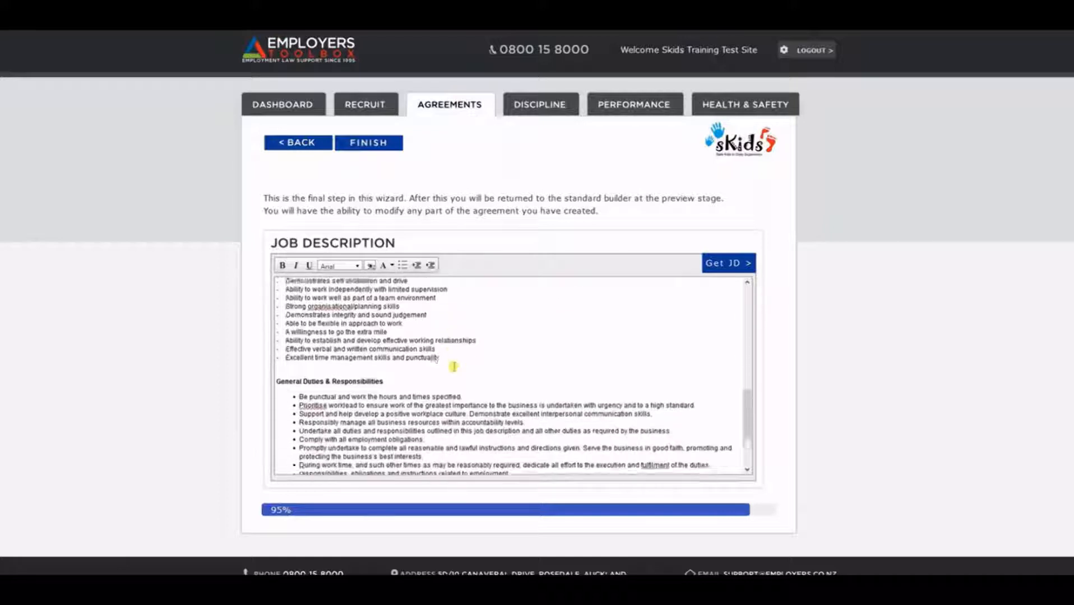
{"action": "scroll", "coordinate": [452, 366], "scroll_direction": "up", "scroll_amount": 8}
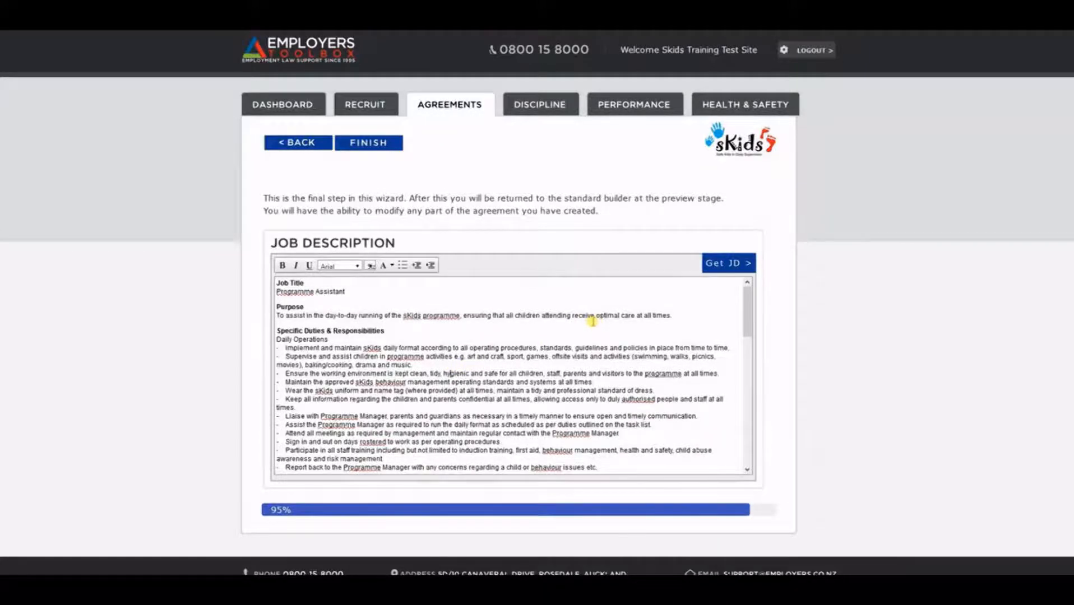
{"action": "left_click", "coordinate": [723, 268]}
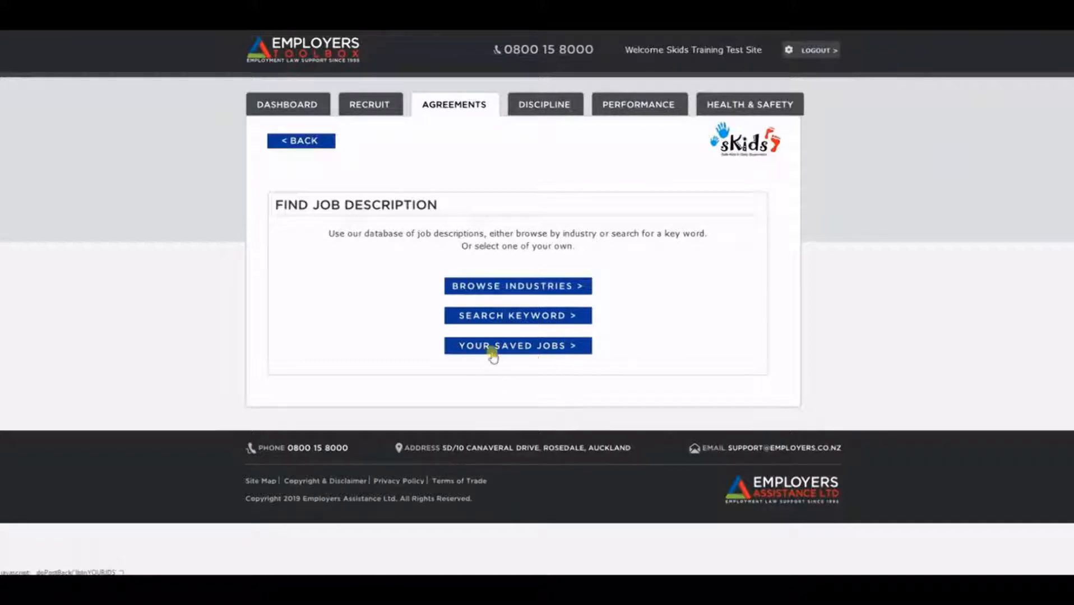
{"action": "left_click", "coordinate": [464, 343]}
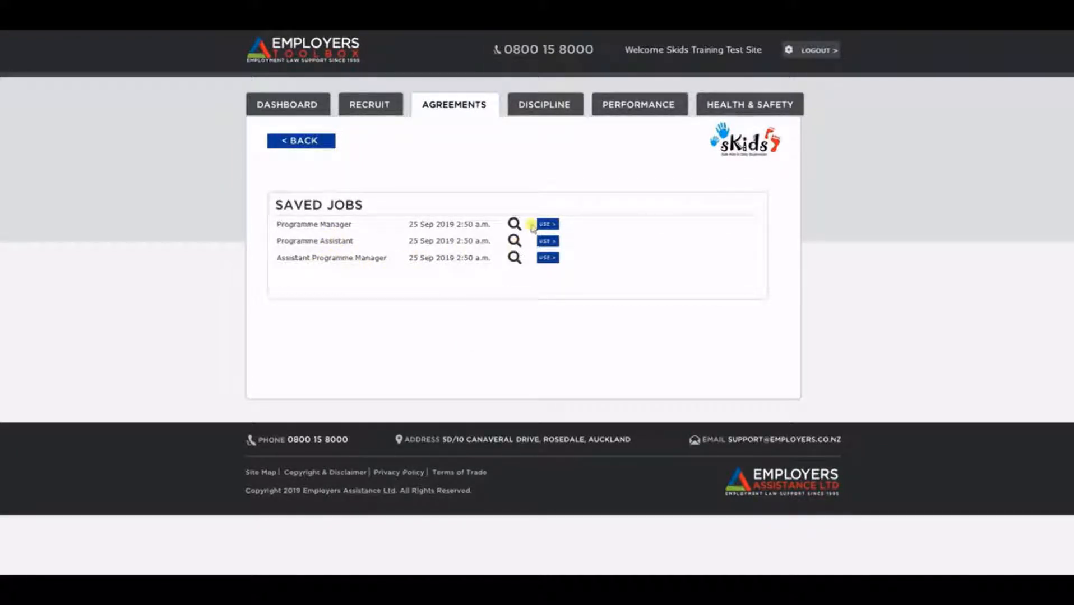
{"action": "left_click", "coordinate": [546, 224]}
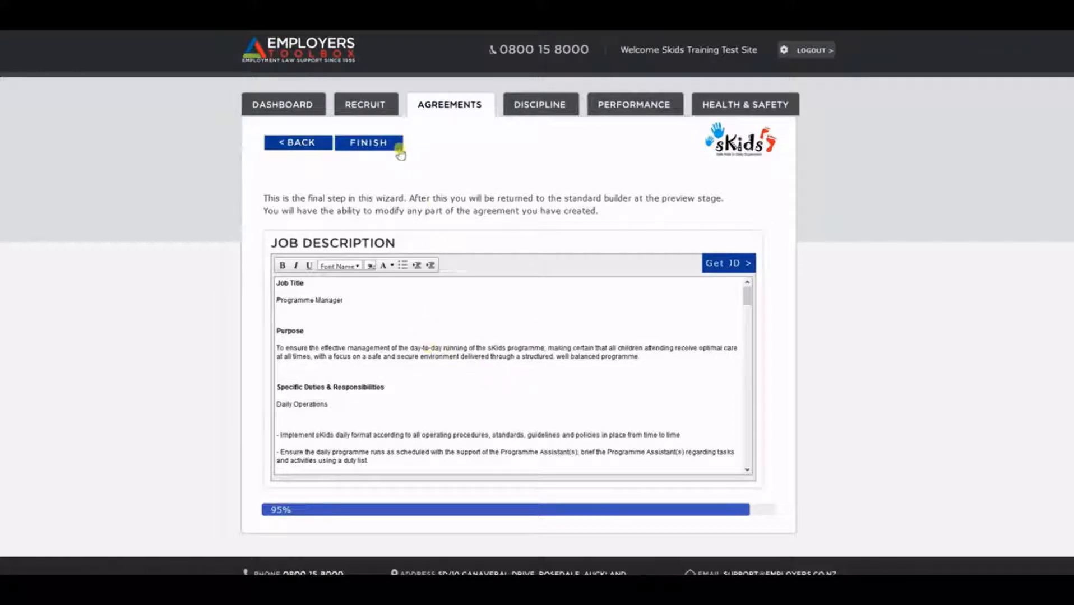
Finish the wizard and review the generated agreement from its clauses through the Statement of Personal Terms and the other schedules
{"action": "left_click", "coordinate": [370, 144]}
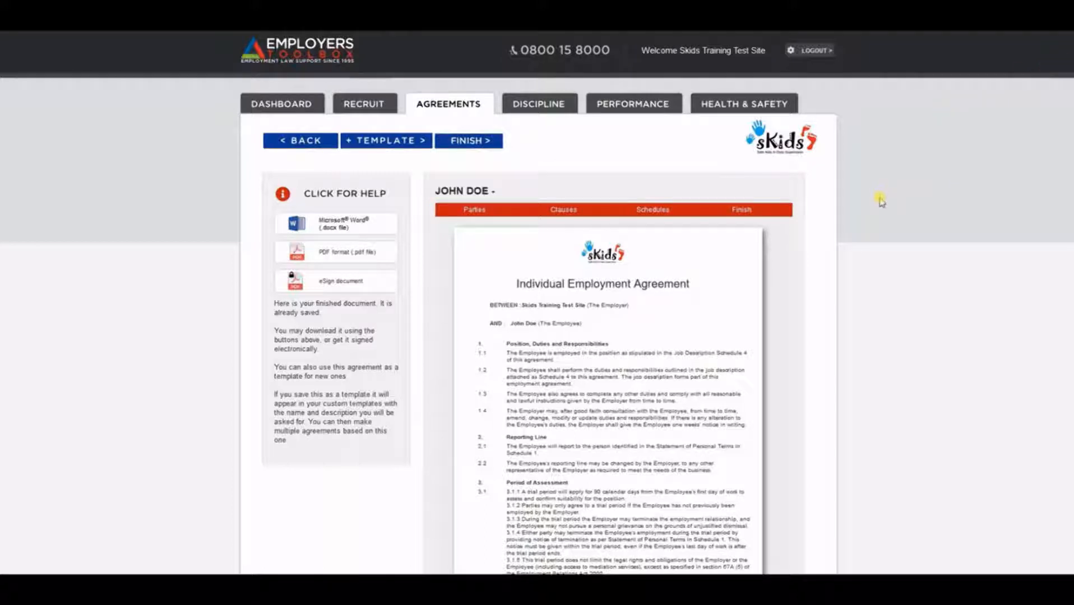
{"action": "scroll", "coordinate": [813, 230], "scroll_direction": "down", "scroll_amount": 1}
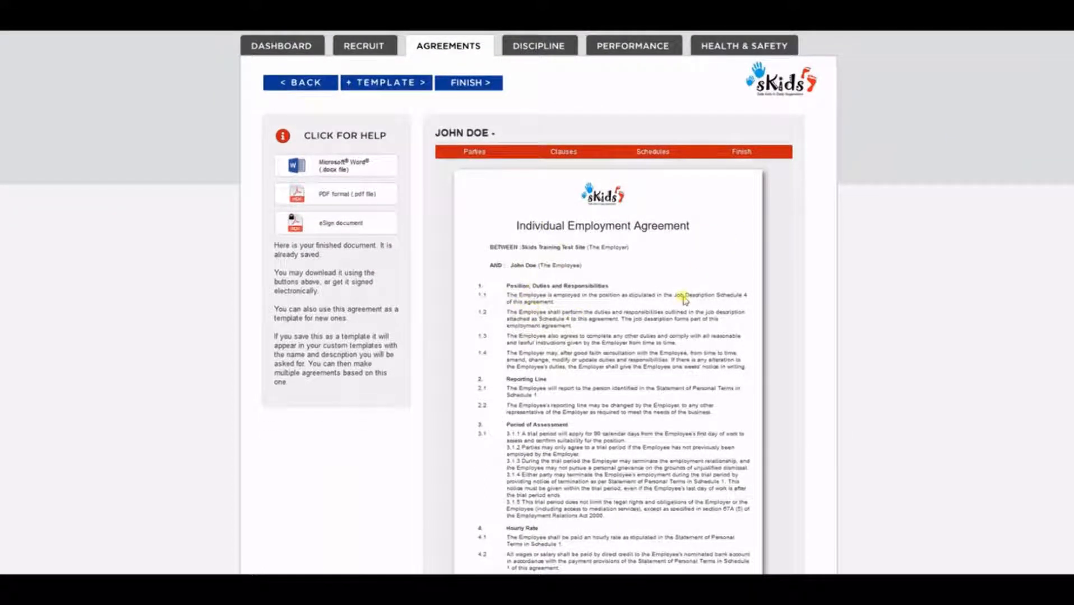
{"action": "scroll", "coordinate": [815, 163], "scroll_direction": "down", "scroll_amount": 1}
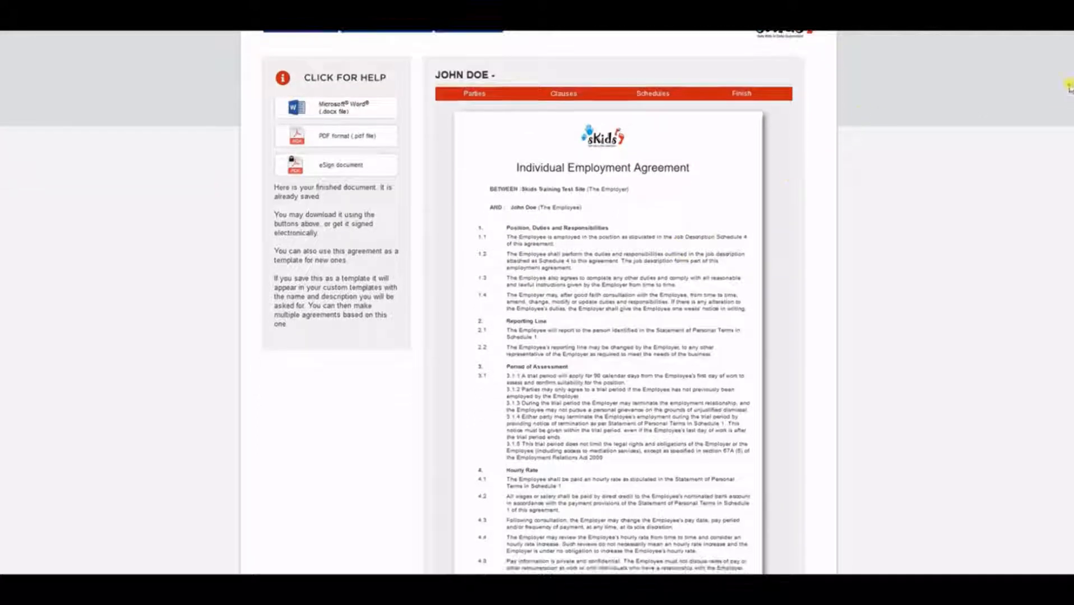
{"action": "scroll", "coordinate": [1072, 75], "scroll_direction": "down", "scroll_amount": 2}
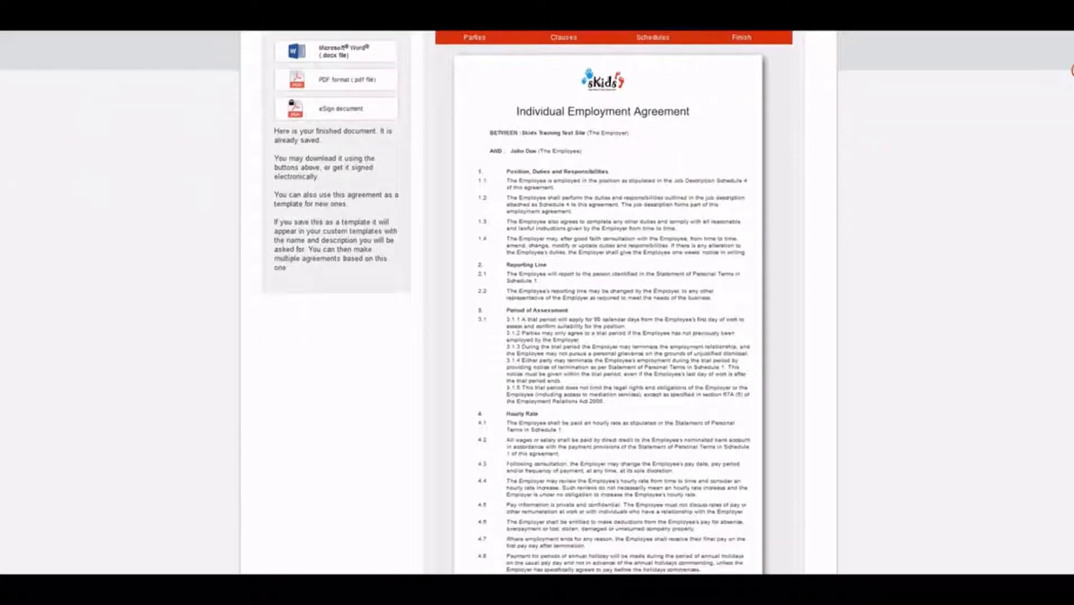
{"action": "scroll", "coordinate": [1072, 70], "scroll_direction": "up", "scroll_amount": 1}
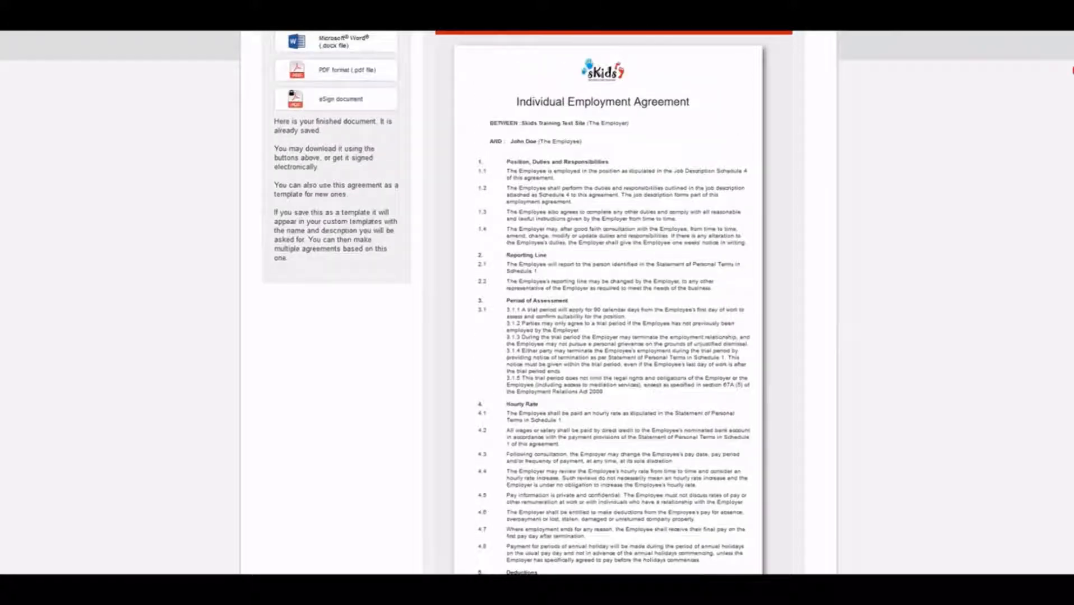
{"action": "scroll", "coordinate": [608, 302], "scroll_direction": "down", "scroll_amount": 10}
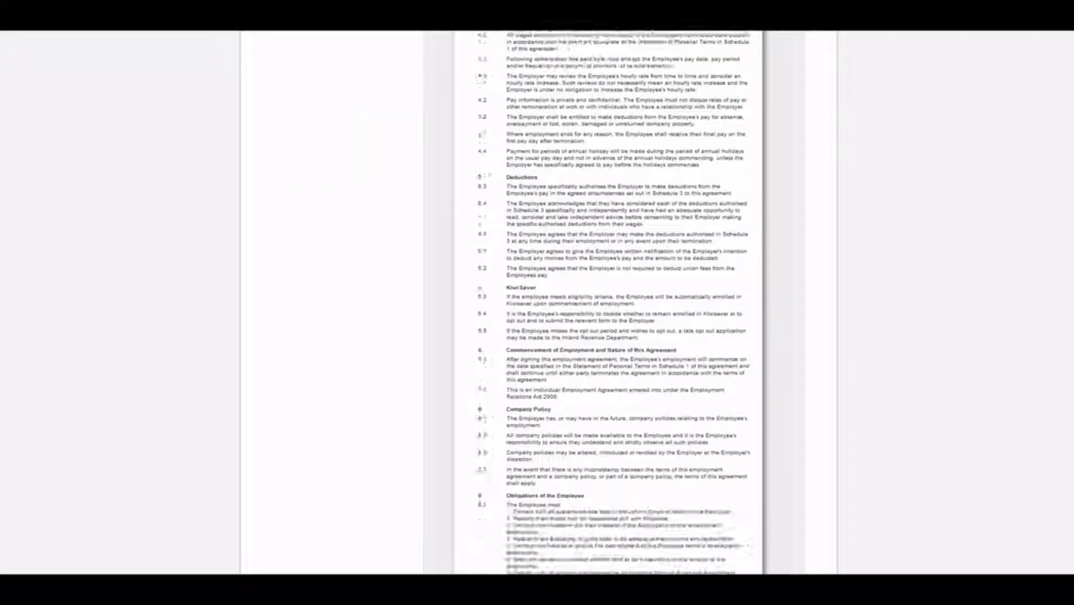
{"action": "scroll", "coordinate": [608, 303], "scroll_direction": "down", "scroll_amount": 15}
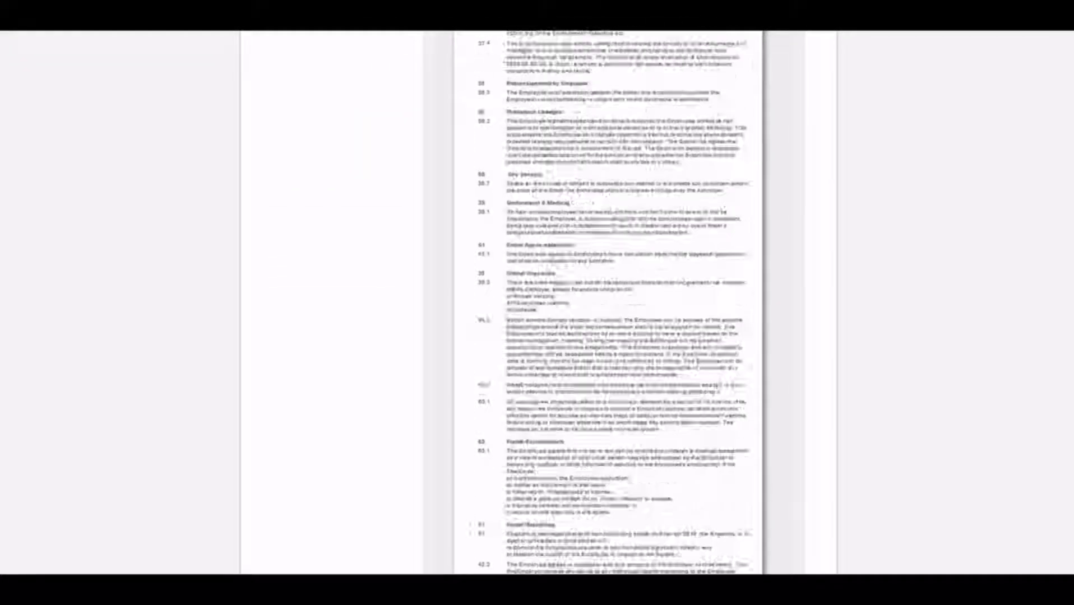
{"action": "scroll", "coordinate": [608, 302], "scroll_direction": "down", "scroll_amount": 12}
{"action": "scroll", "coordinate": [608, 302], "scroll_direction": "up", "scroll_amount": 13}
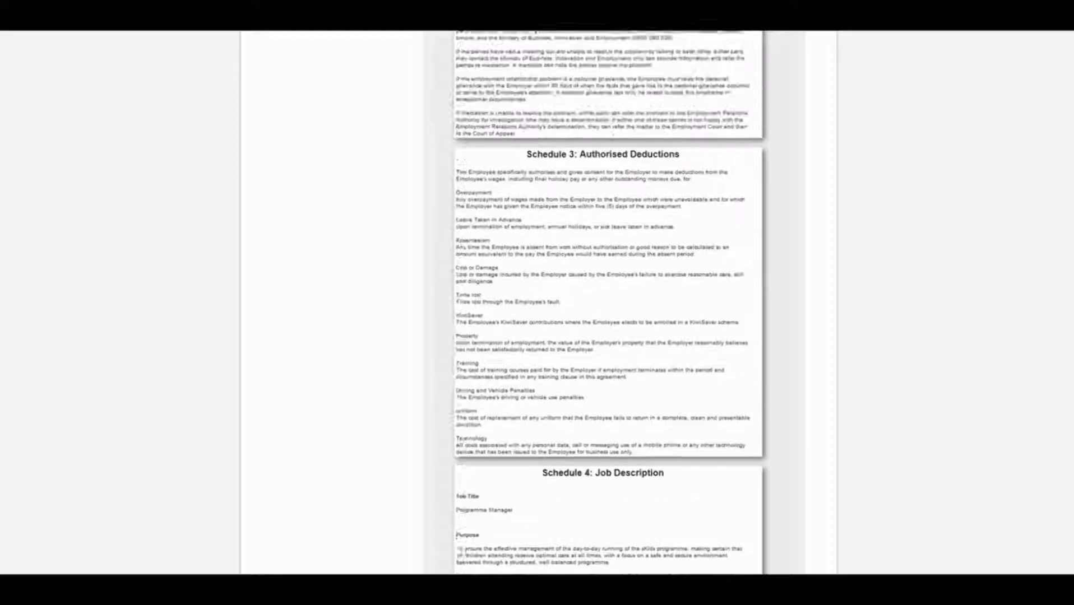
{"action": "scroll", "coordinate": [608, 303], "scroll_direction": "up", "scroll_amount": 3}
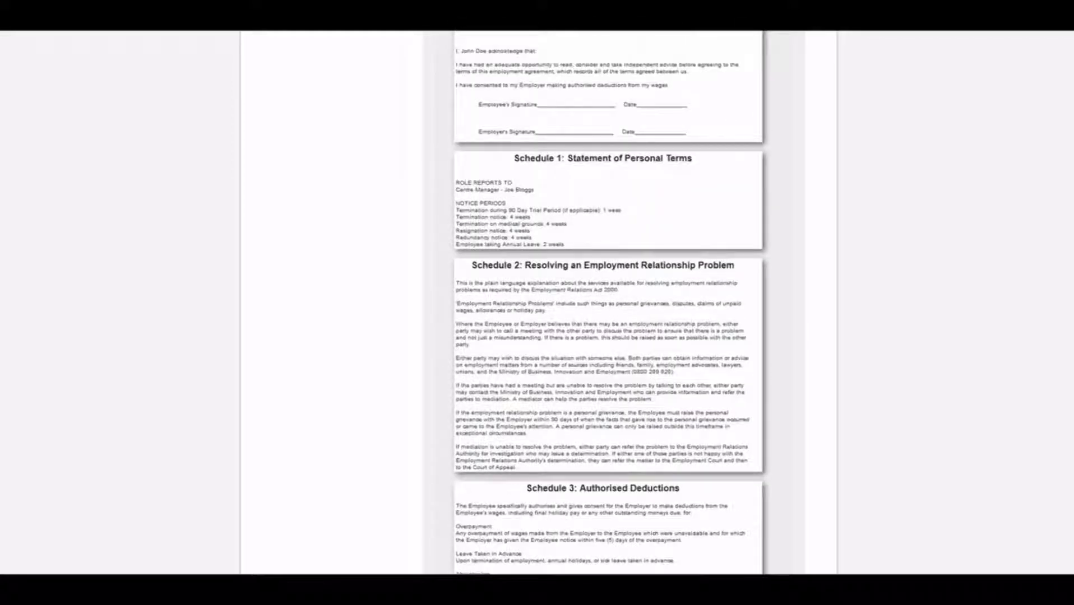
{"action": "scroll", "coordinate": [609, 303], "scroll_direction": "up", "scroll_amount": 2}
{"action": "scroll", "coordinate": [608, 303], "scroll_direction": "up", "scroll_amount": 1}
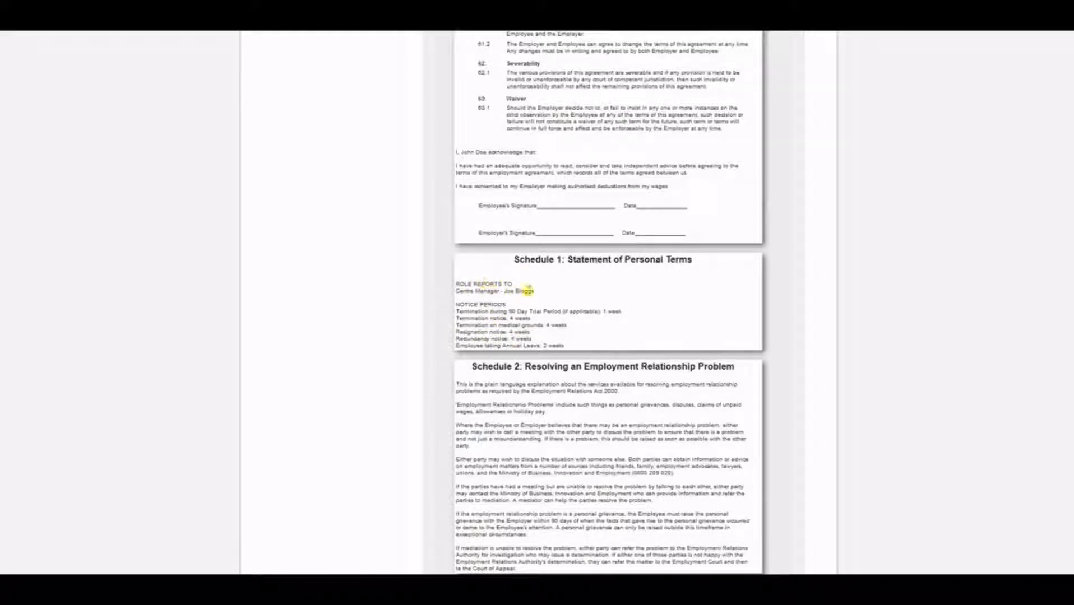
{"action": "scroll", "coordinate": [527, 306], "scroll_direction": "down", "scroll_amount": 3}
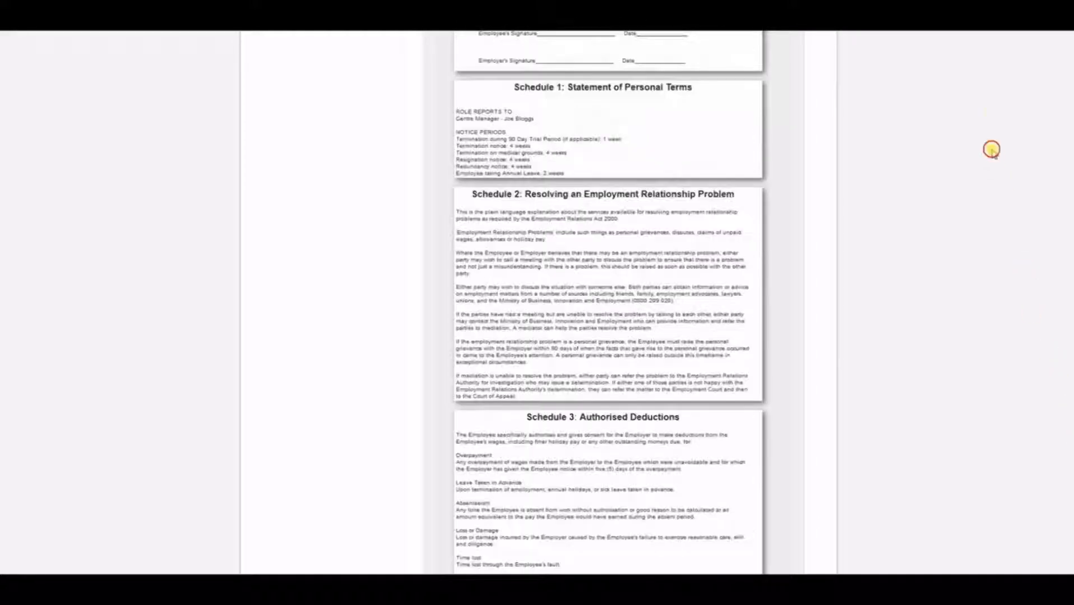
{"action": "scroll", "coordinate": [990, 148], "scroll_direction": "up", "scroll_amount": 15}
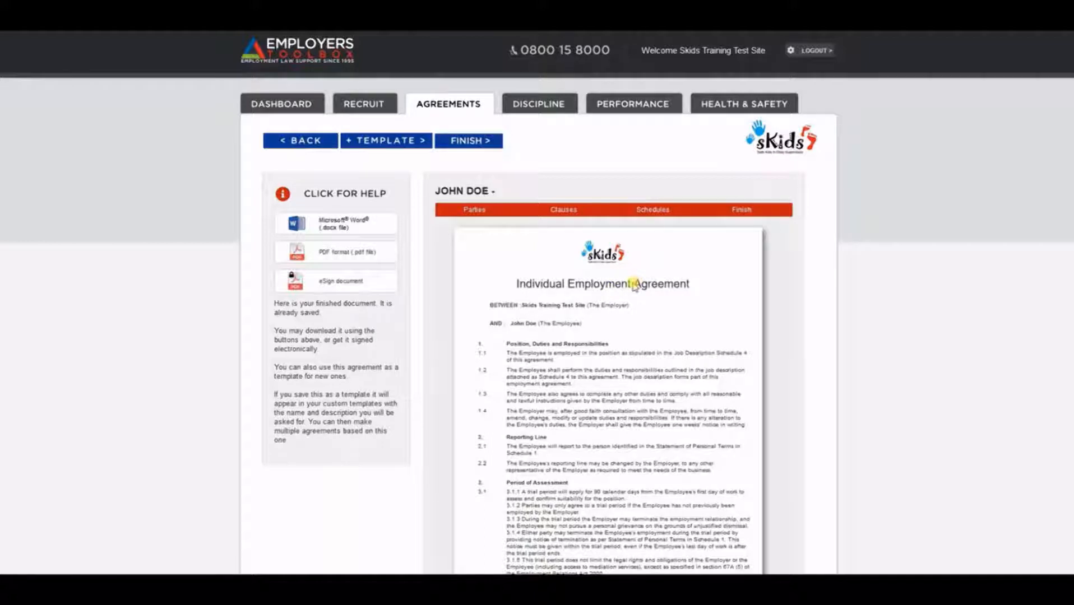
Reopen the saved SKIDS Permanent agreement and check the 90 Day Trial/Probation Period clause and its alternatives, leaving it as is
{"action": "left_click", "coordinate": [445, 111]}
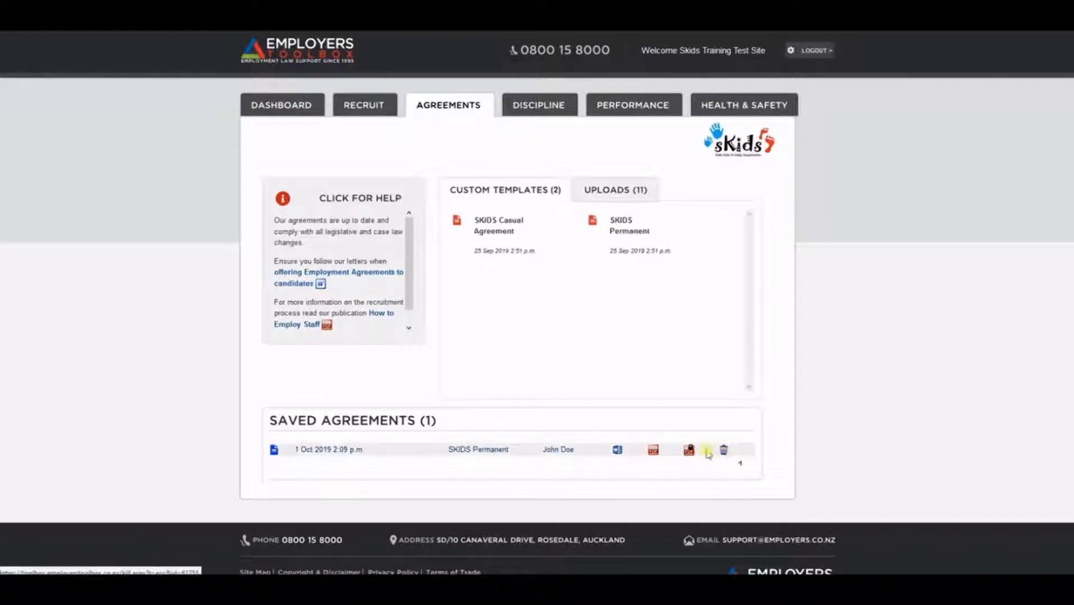
{"action": "left_click", "coordinate": [493, 450]}
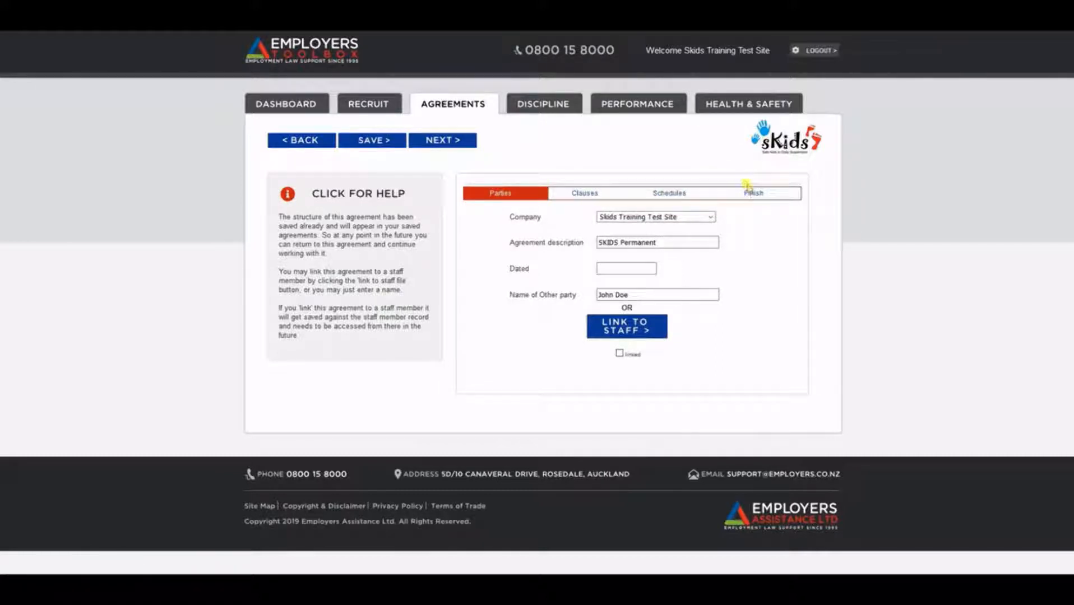
{"action": "left_click", "coordinate": [592, 199]}
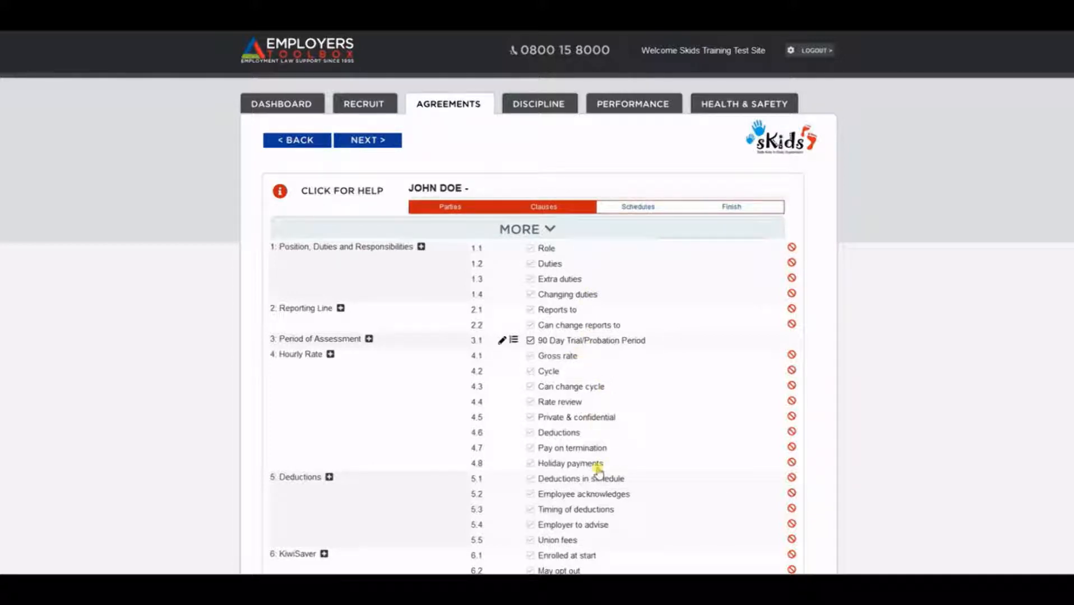
{"action": "left_click", "coordinate": [570, 343]}
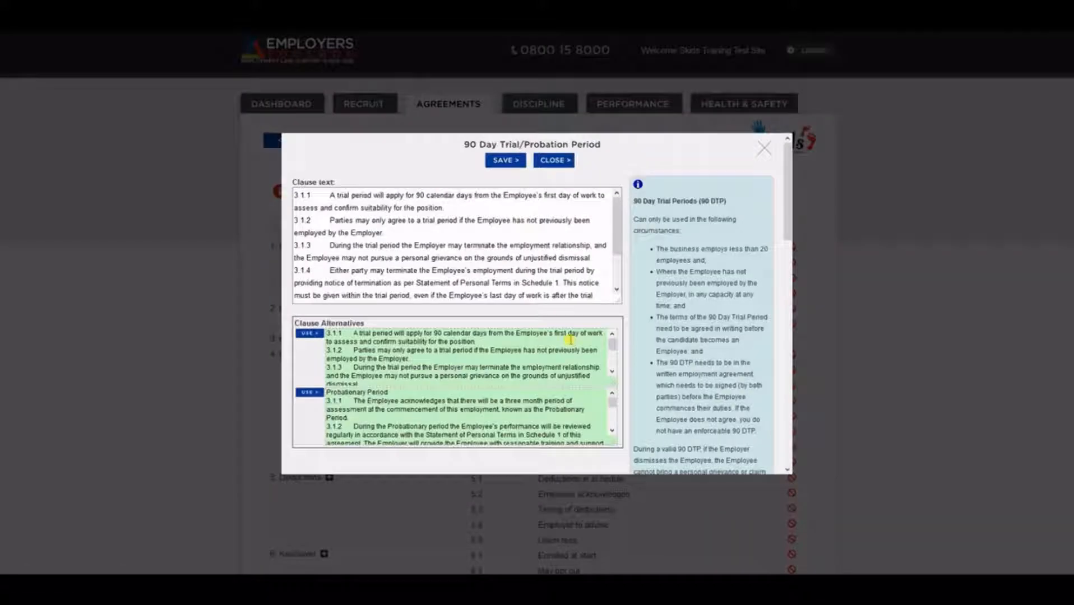
{"action": "left_click", "coordinate": [552, 163]}
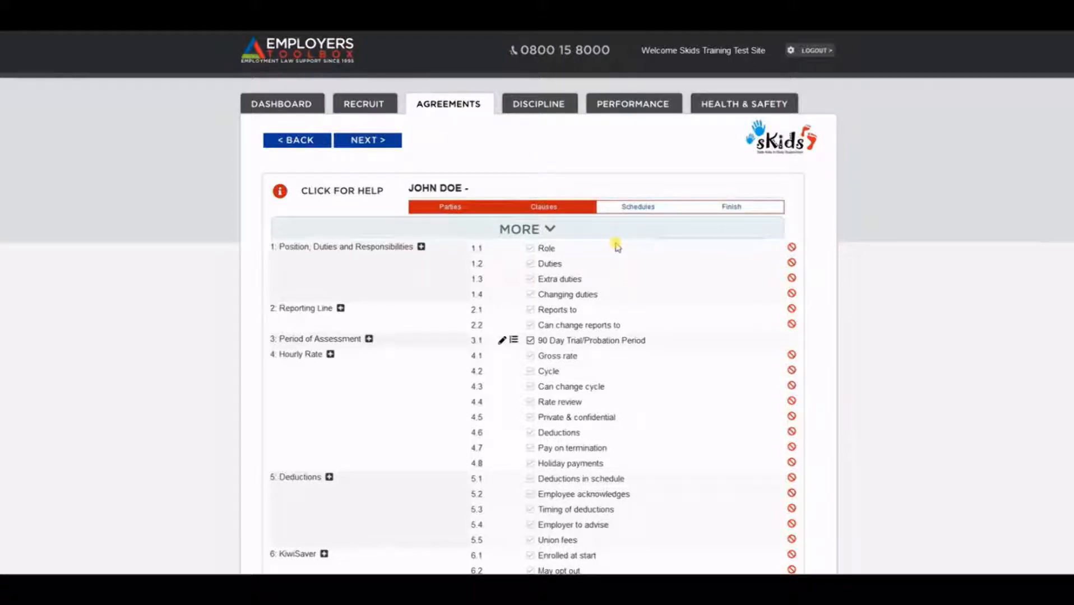
Look through the agreement's schedules and open Schedule 1, Statement of Personal Terms, for editing
{"action": "left_click", "coordinate": [634, 210]}
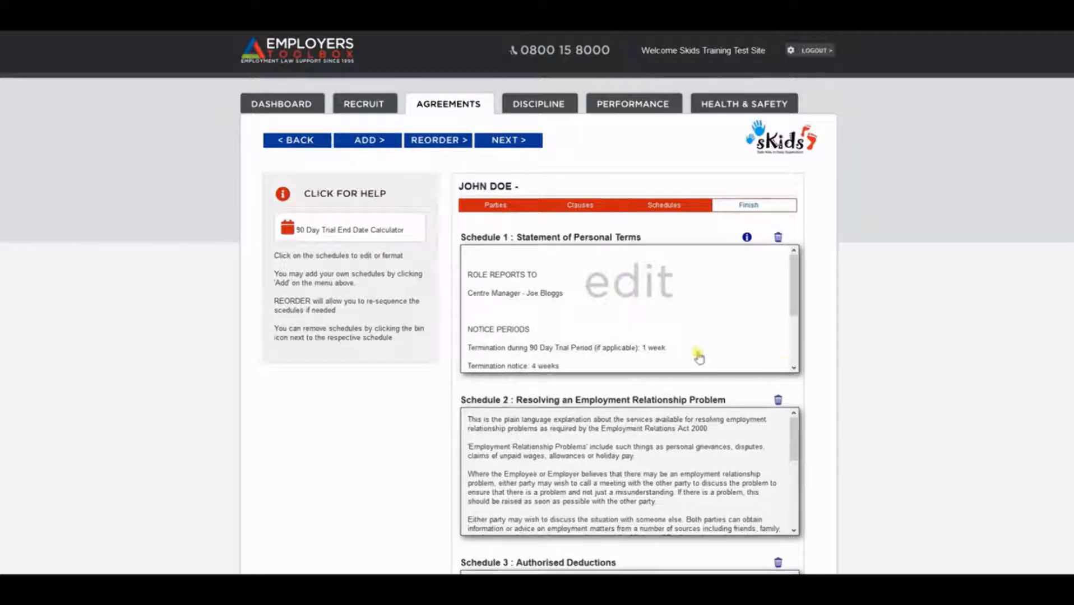
{"action": "scroll", "coordinate": [891, 332], "scroll_direction": "down", "scroll_amount": 6}
{"action": "scroll", "coordinate": [891, 335], "scroll_direction": "up", "scroll_amount": 5}
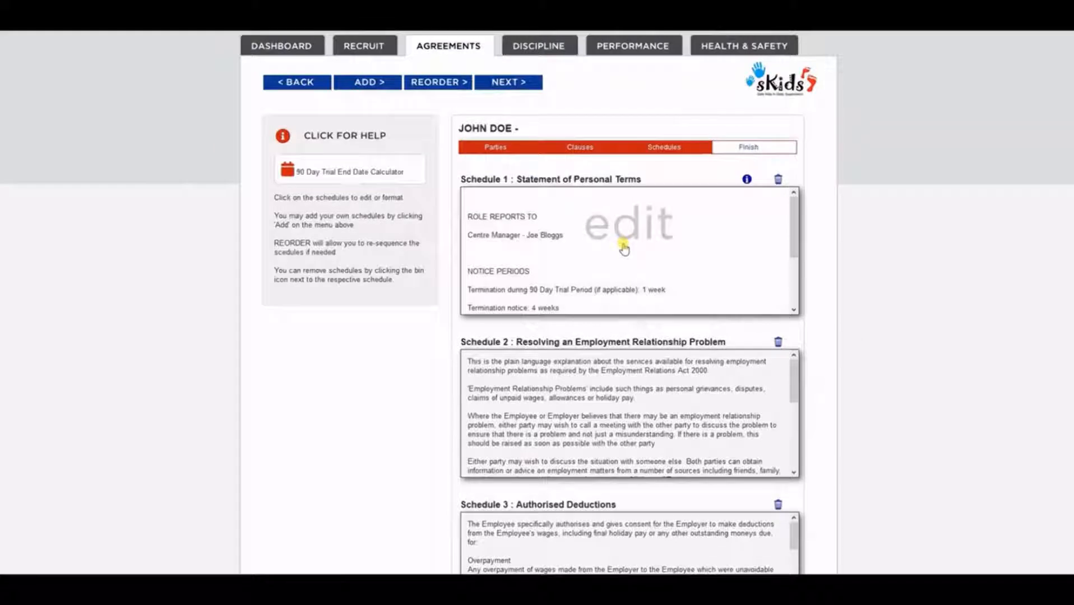
{"action": "left_click", "coordinate": [624, 250]}
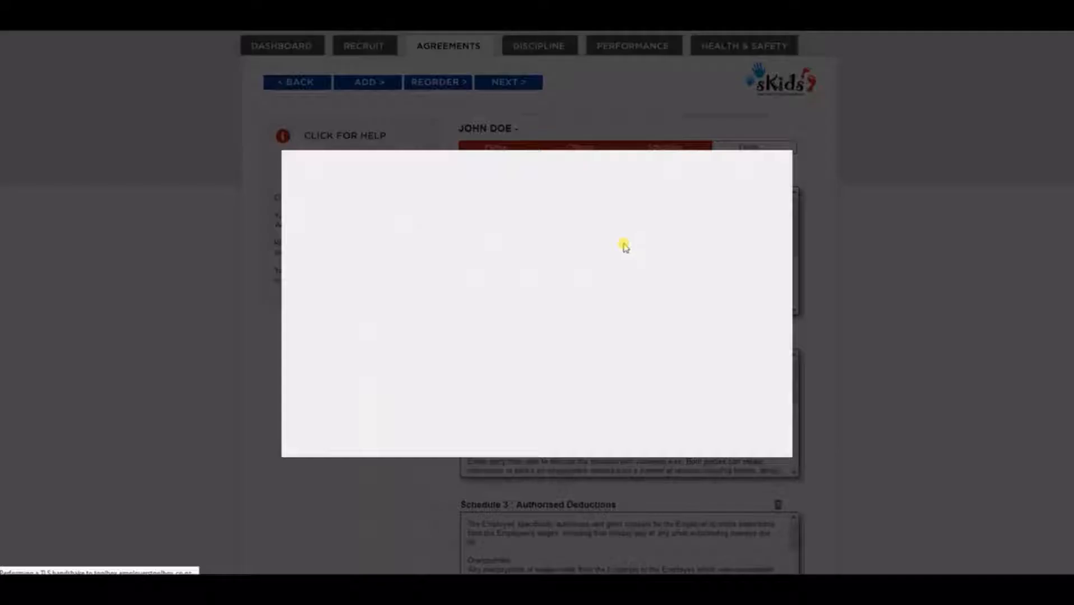
{"action": "left_click", "coordinate": [449, 346]}
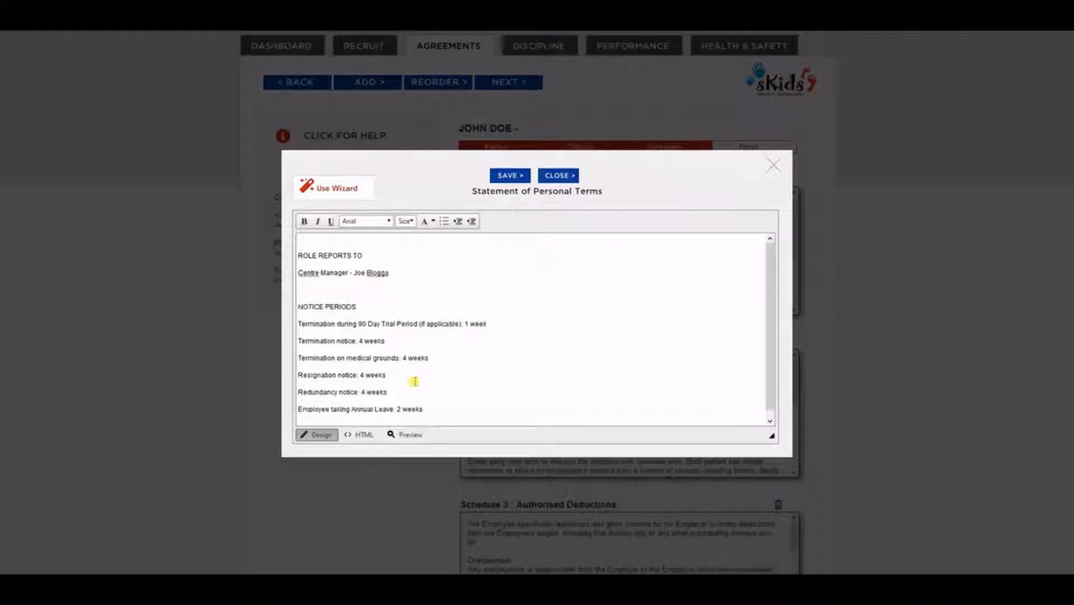
Try the Schedule 1 wizard, using the fortnightly Payment Cycle and the Rest and Meal Breaks examples, and close it without saving
{"action": "left_click", "coordinate": [336, 189]}
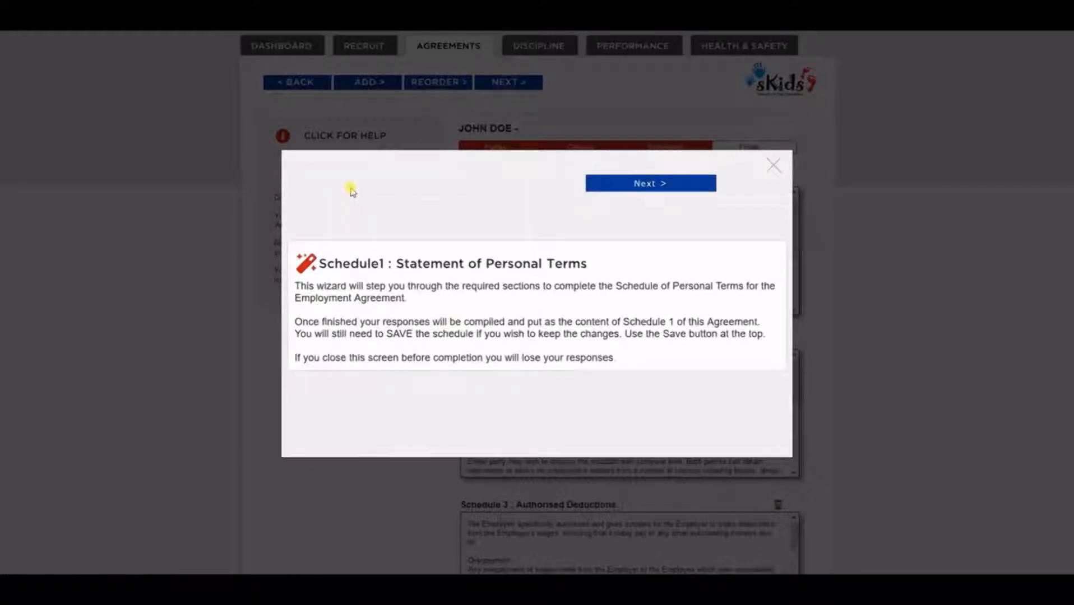
{"action": "left_click", "coordinate": [645, 186]}
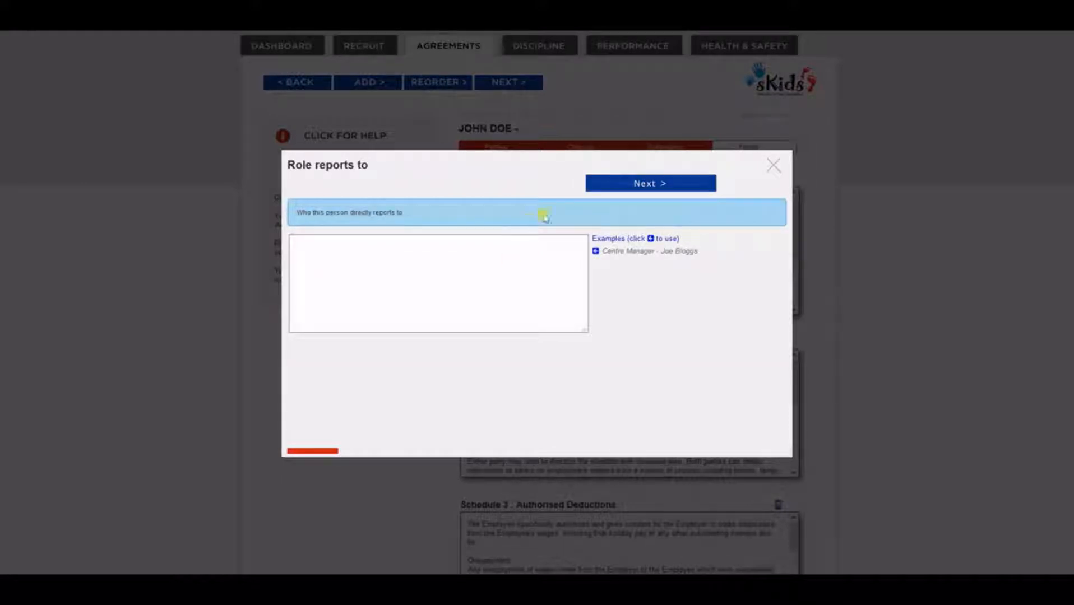
{"action": "left_click", "coordinate": [639, 185]}
{"action": "left_click", "coordinate": [639, 186]}
{"action": "left_click", "coordinate": [639, 186]}
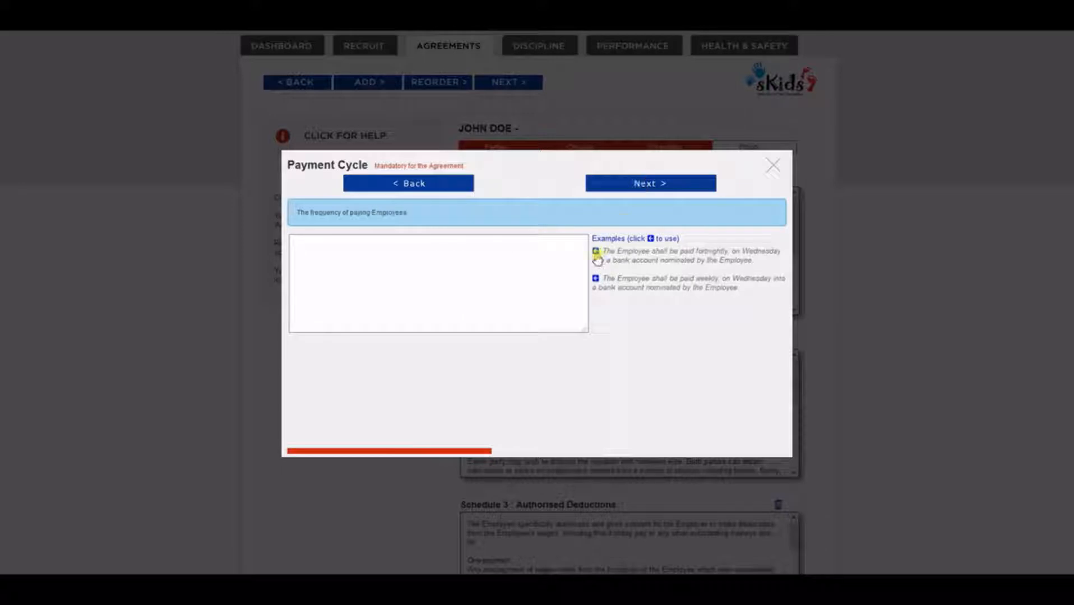
{"action": "left_click", "coordinate": [595, 252]}
{"action": "left_click", "coordinate": [609, 185]}
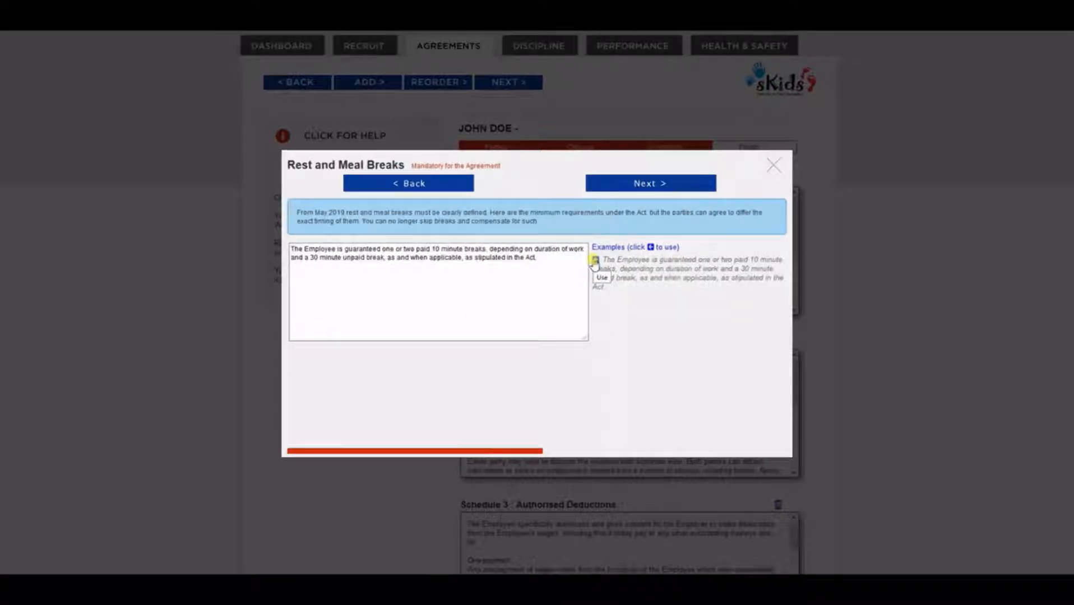
{"action": "left_click", "coordinate": [598, 186]}
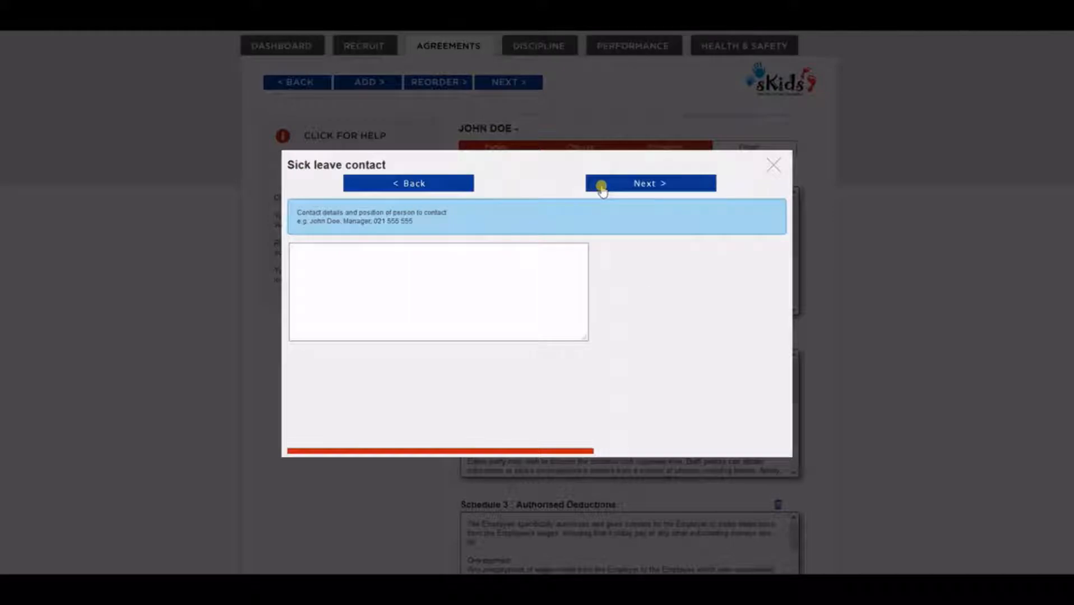
{"action": "left_click", "coordinate": [776, 168]}
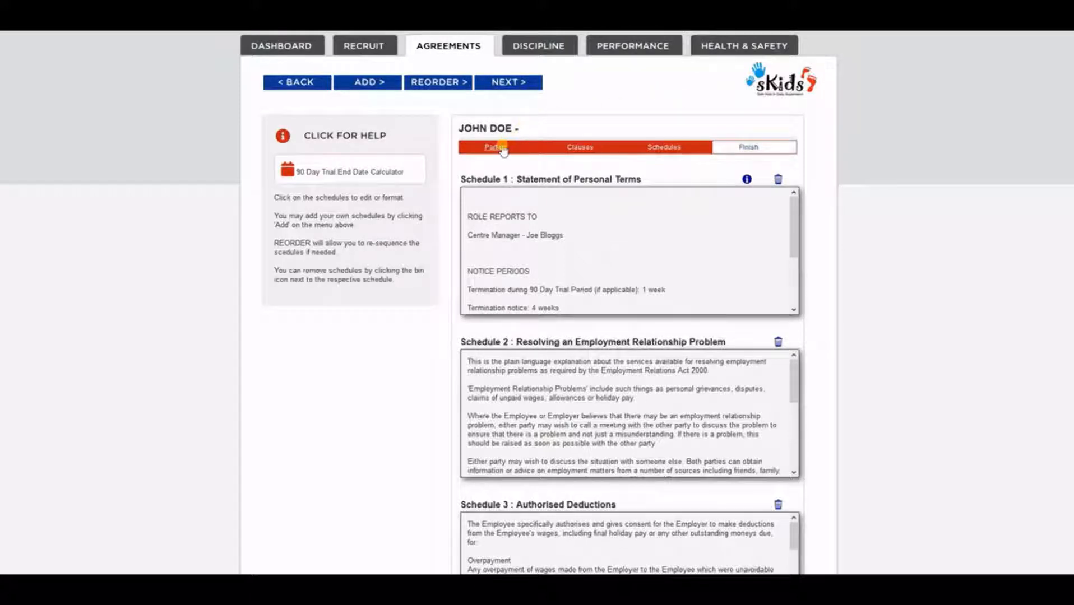
Link the agreement to the listed employee as the other party and save the party details
{"action": "left_click", "coordinate": [496, 147]}
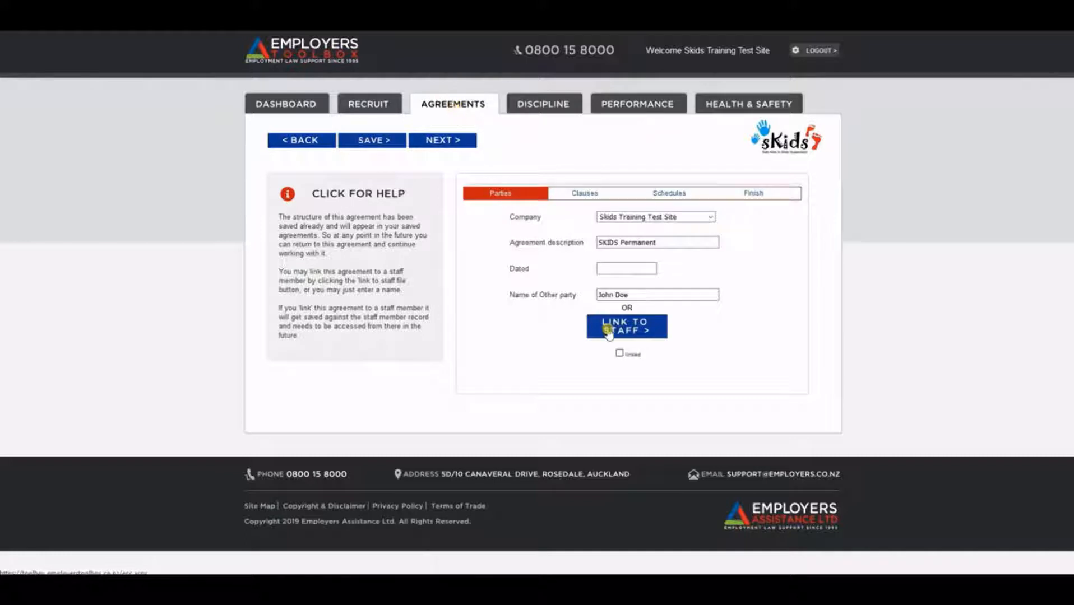
{"action": "left_click", "coordinate": [631, 330]}
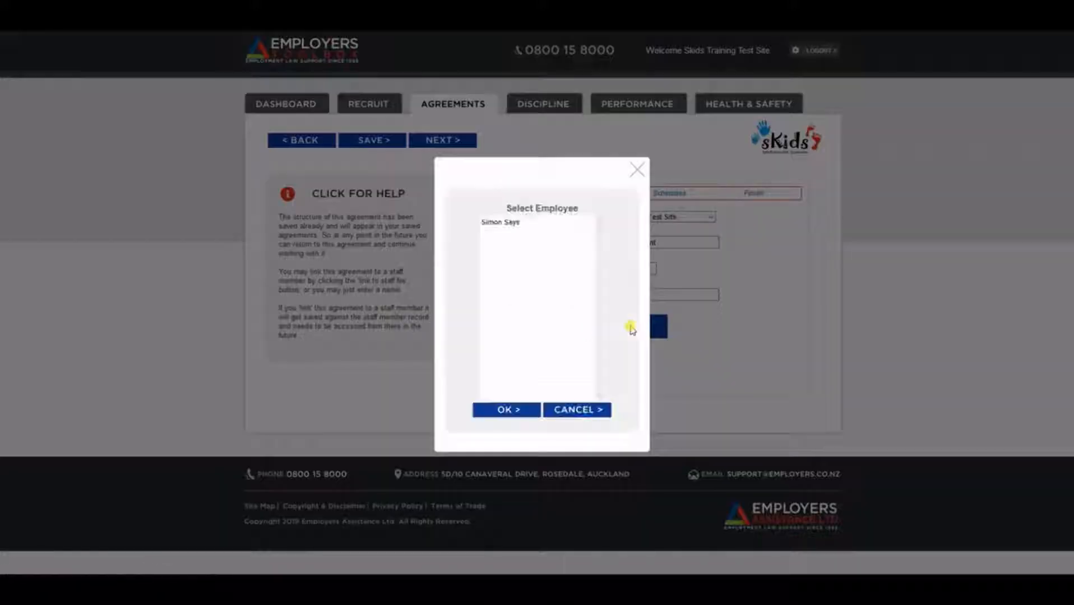
{"action": "left_click", "coordinate": [510, 223]}
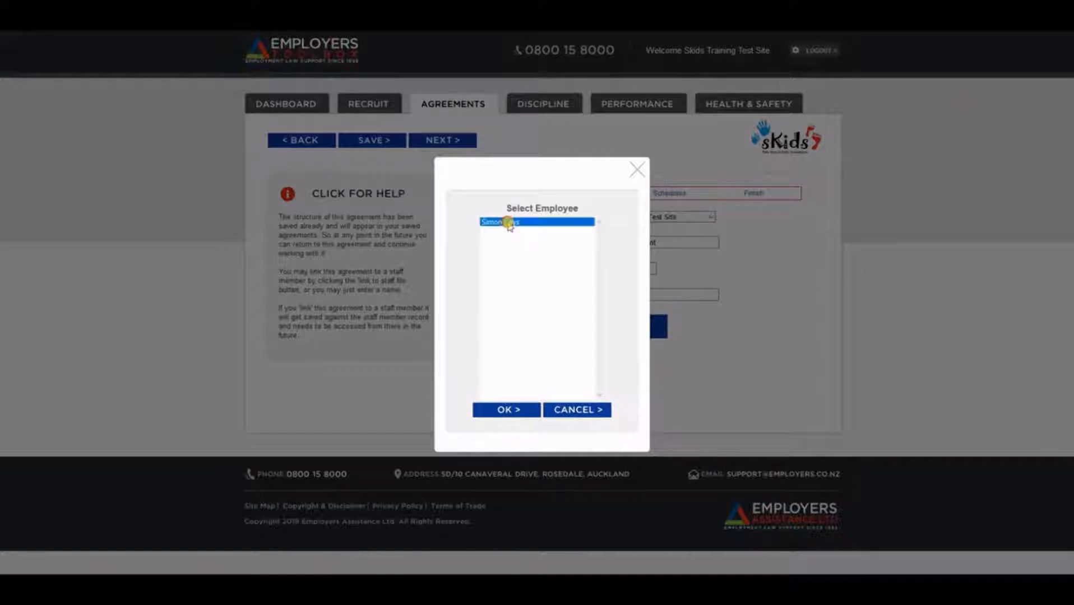
{"action": "left_click", "coordinate": [528, 410]}
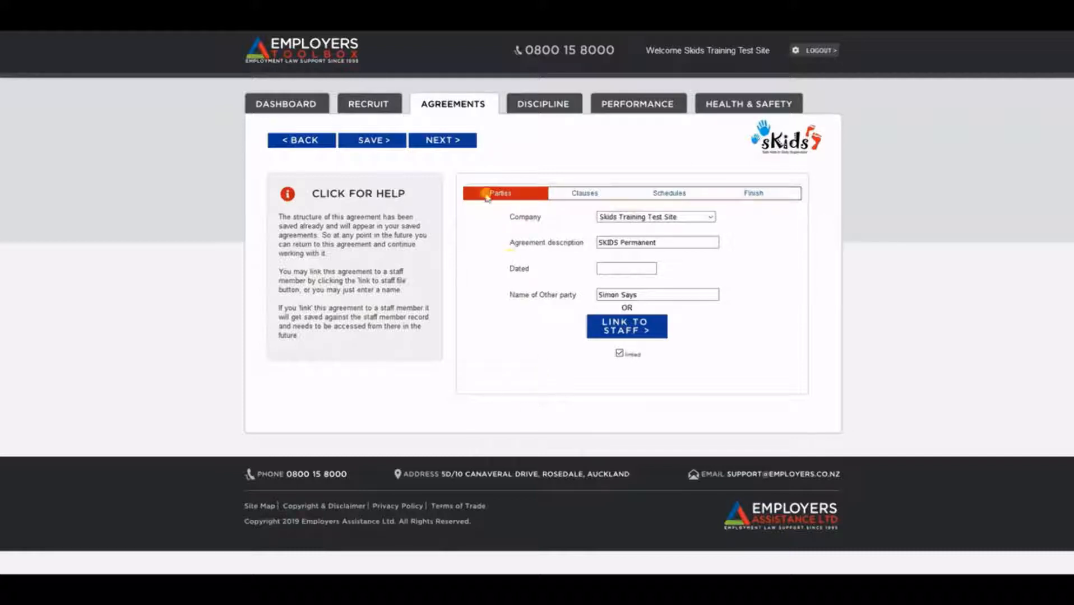
{"action": "left_click", "coordinate": [373, 143]}
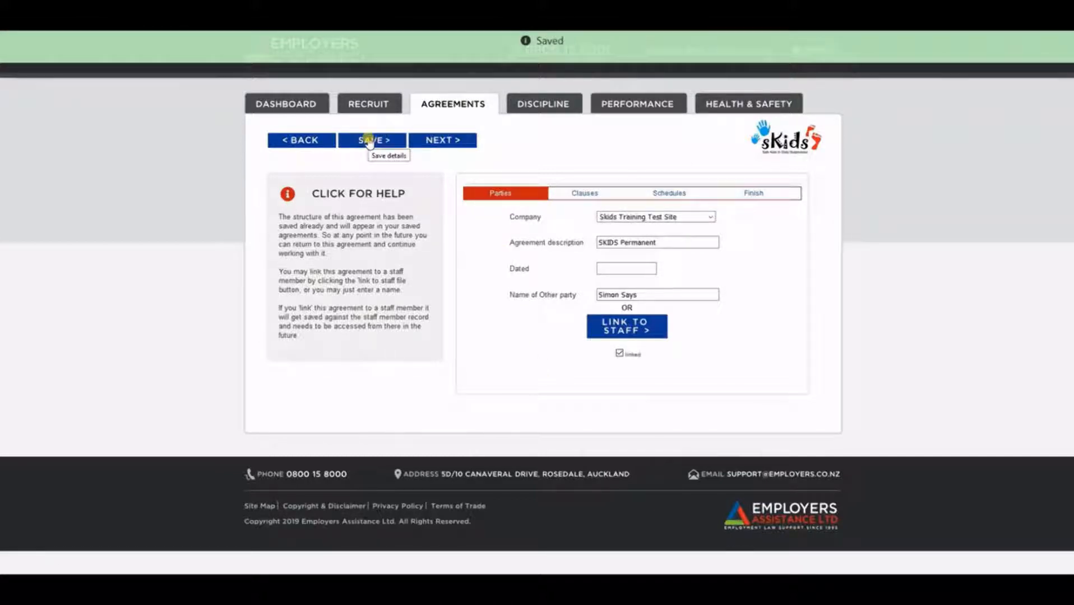
Check the saved agreements, find the linked SKIDS Permanent agreement in the employee's staff documents, open it and return to the documents
{"action": "left_click", "coordinate": [461, 108]}
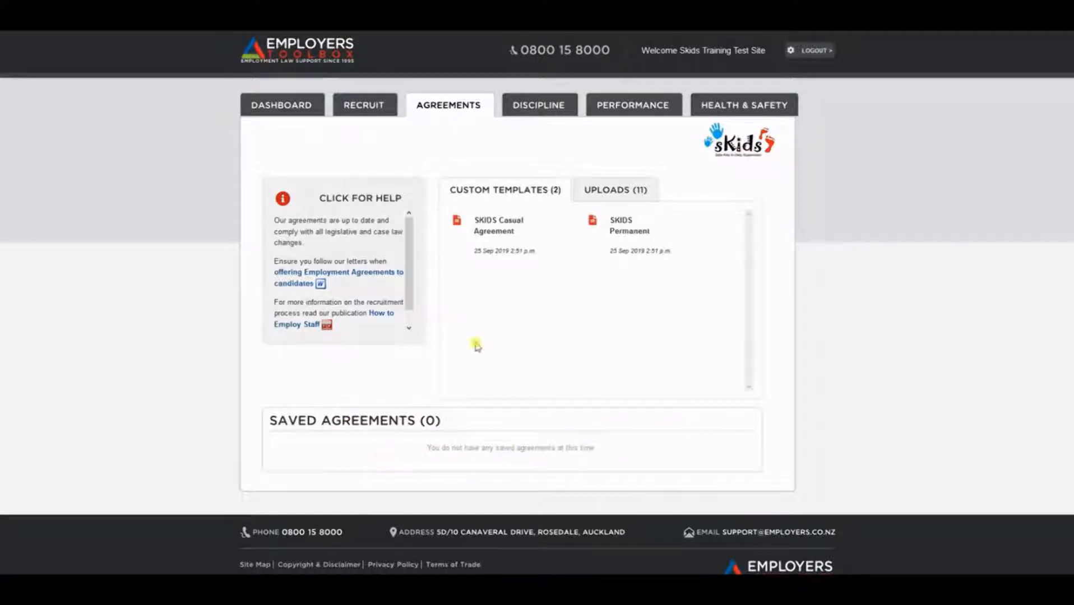
{"action": "left_click", "coordinate": [291, 108]}
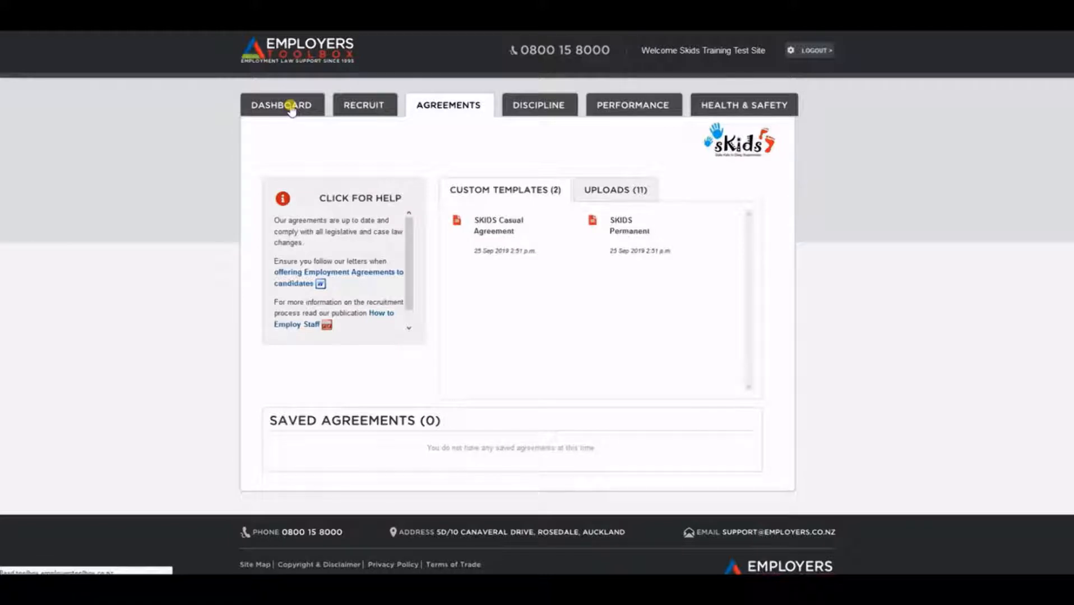
{"action": "left_click", "coordinate": [520, 262]}
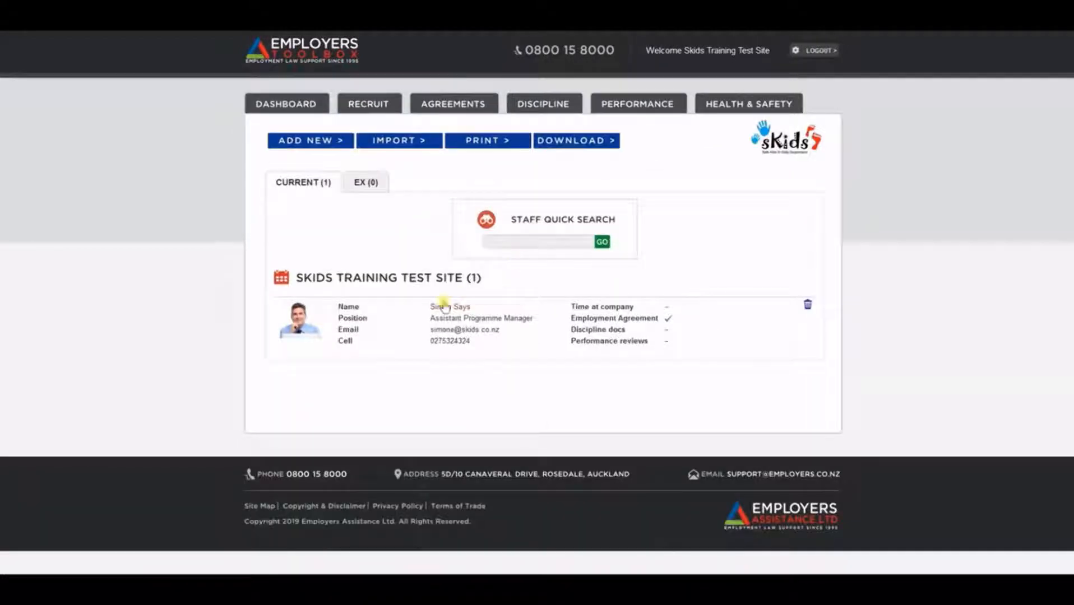
{"action": "left_click", "coordinate": [375, 337]}
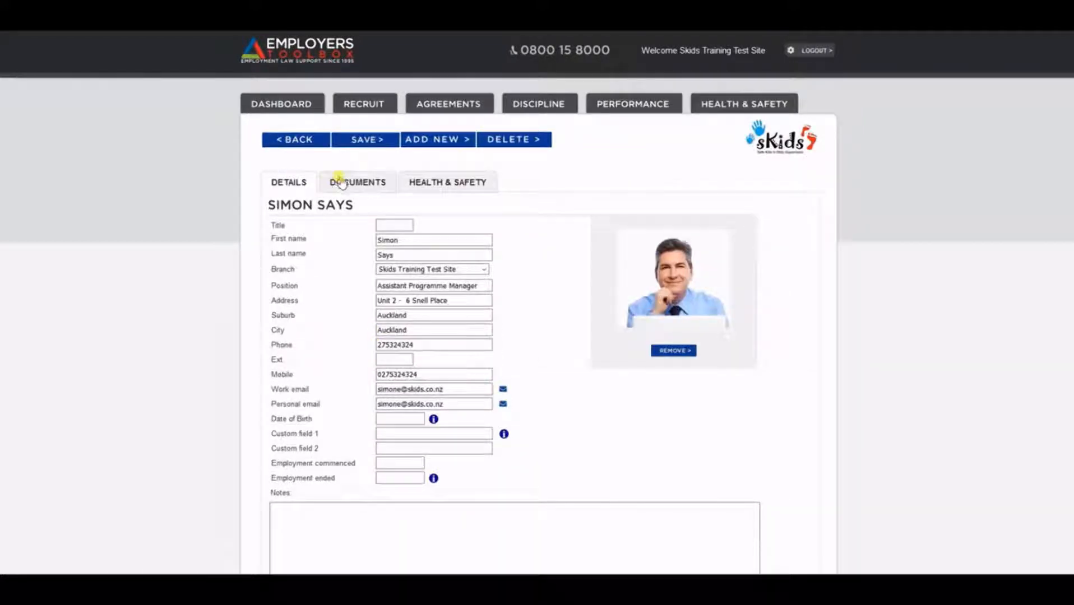
{"action": "left_click", "coordinate": [341, 183]}
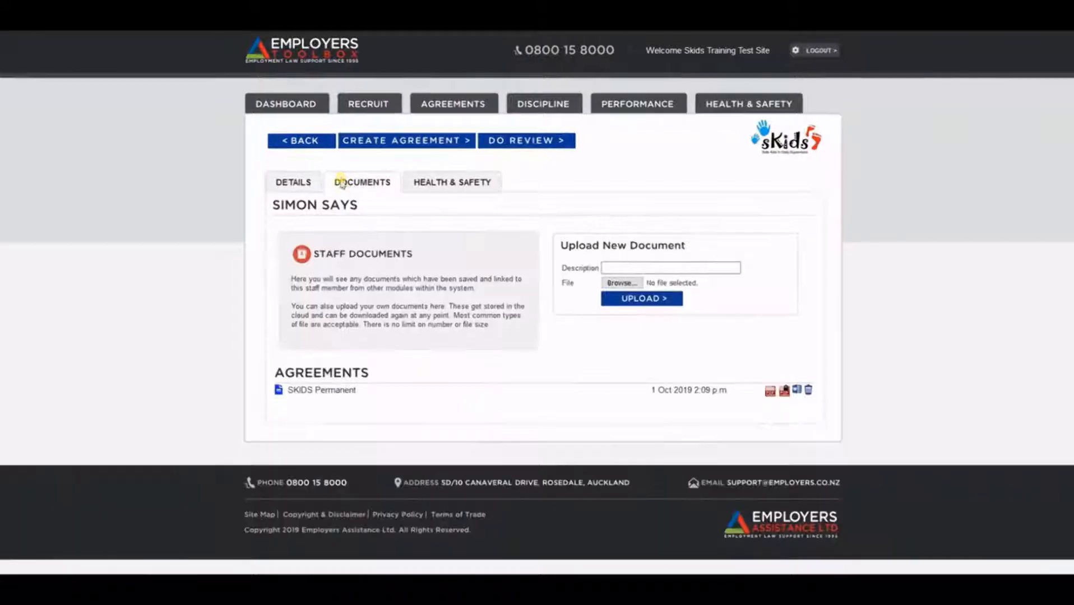
{"action": "left_click", "coordinate": [335, 391]}
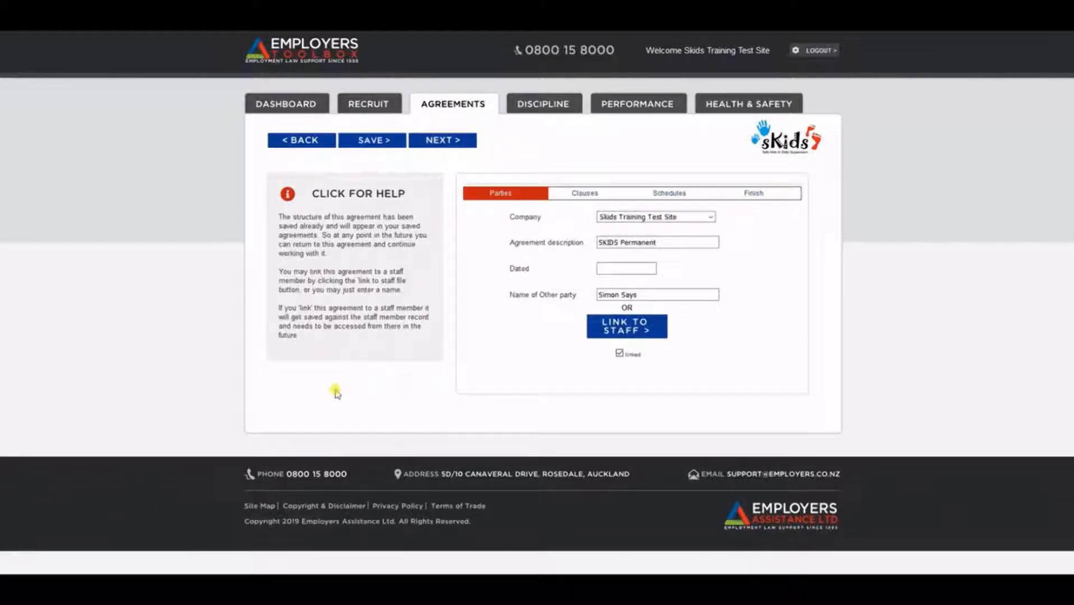
{"action": "left_click", "coordinate": [304, 144]}
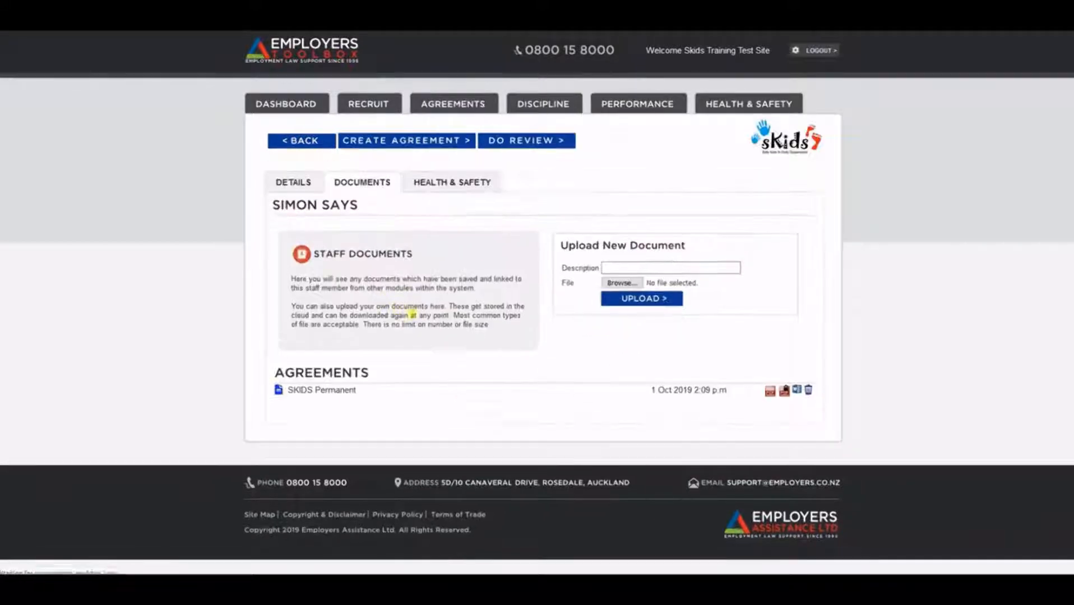